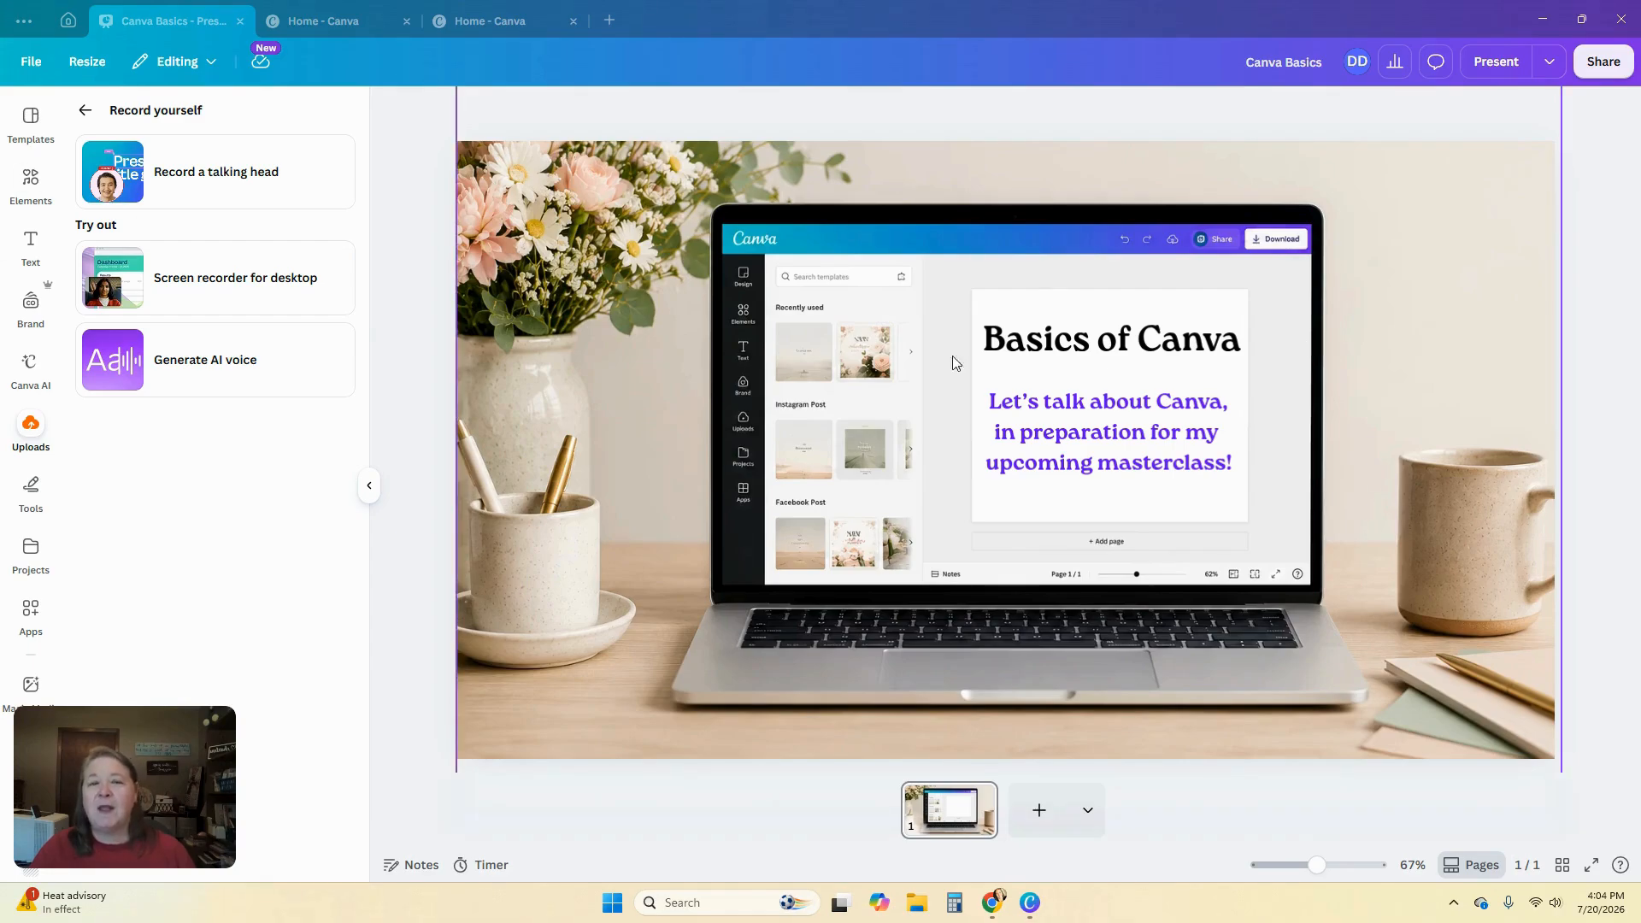
Start a new Instagram Reel design from the home page
click(31, 63)
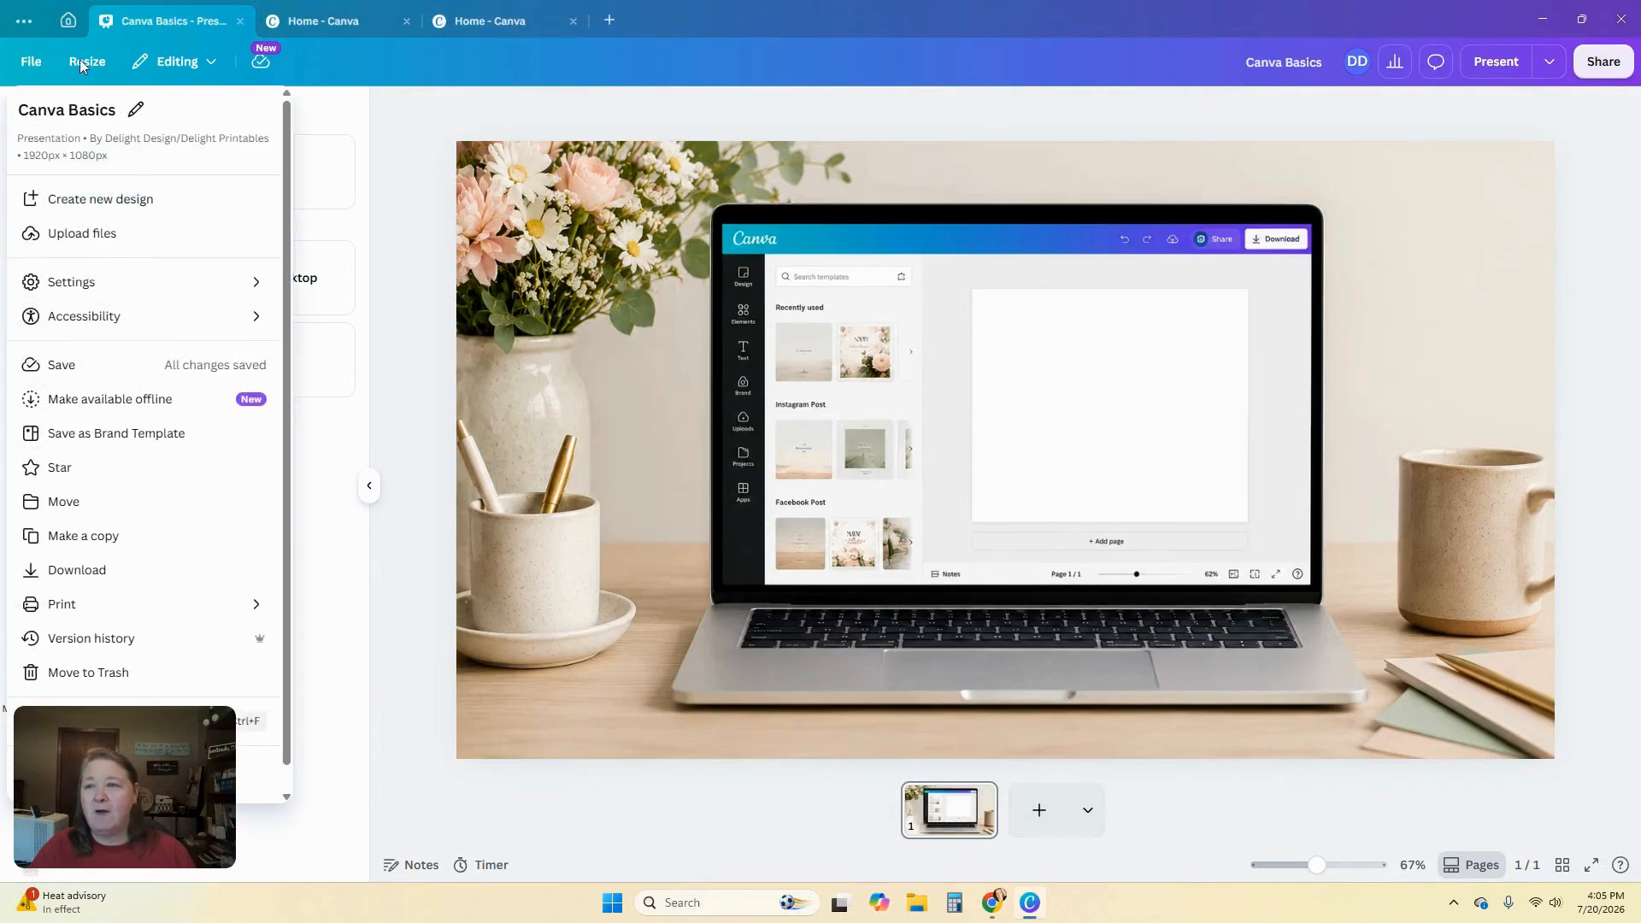
click(67, 17)
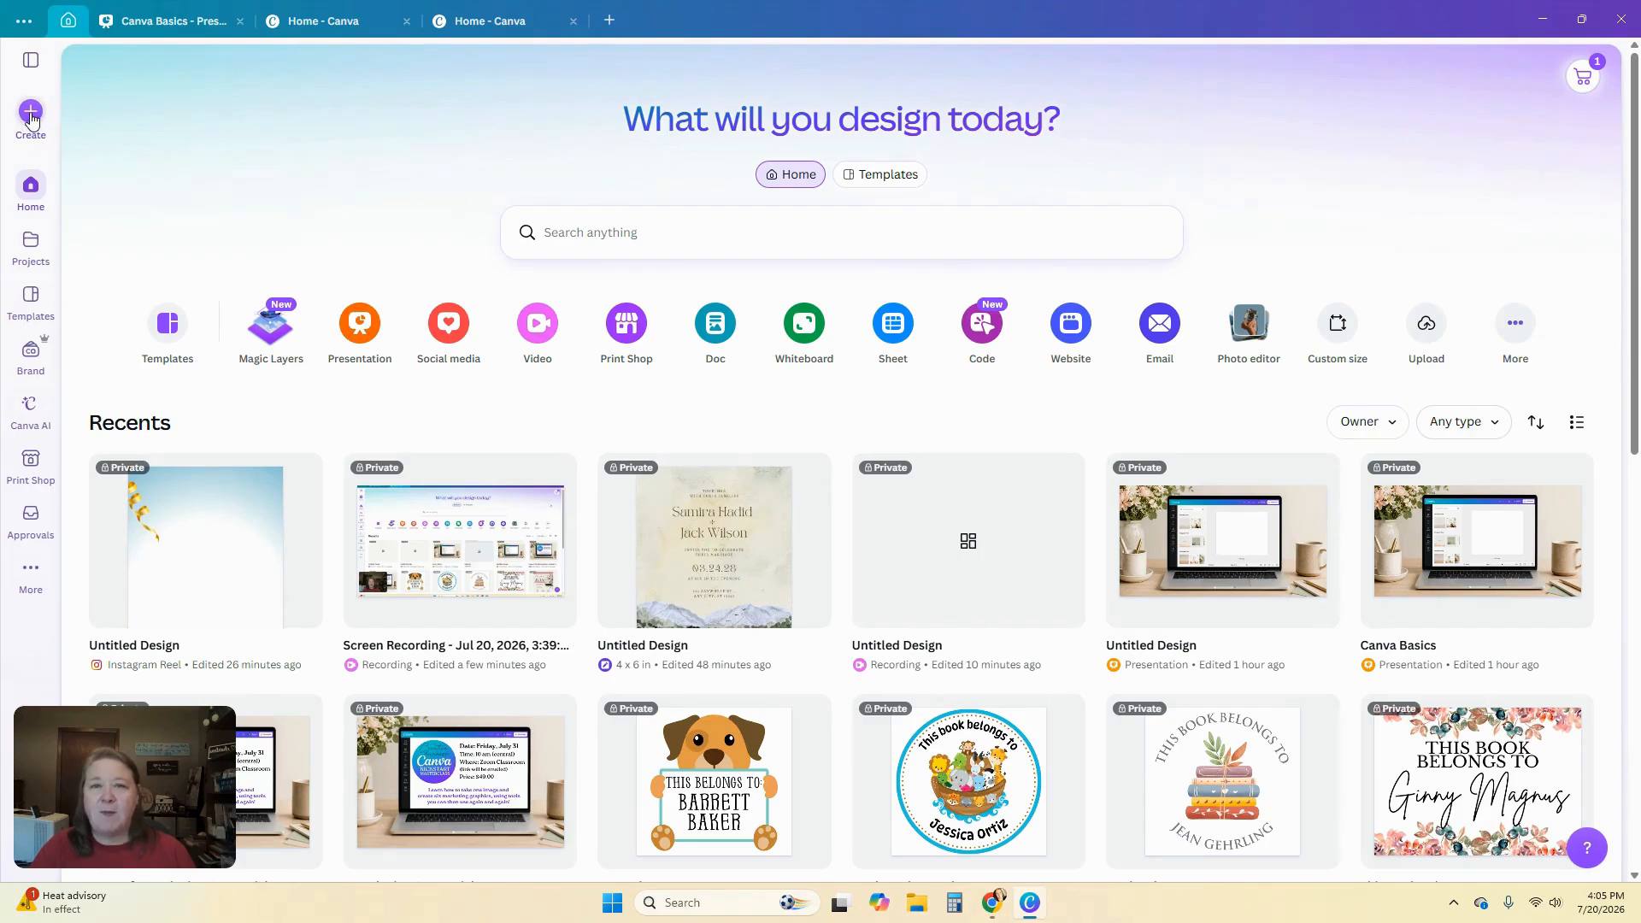
click(32, 118)
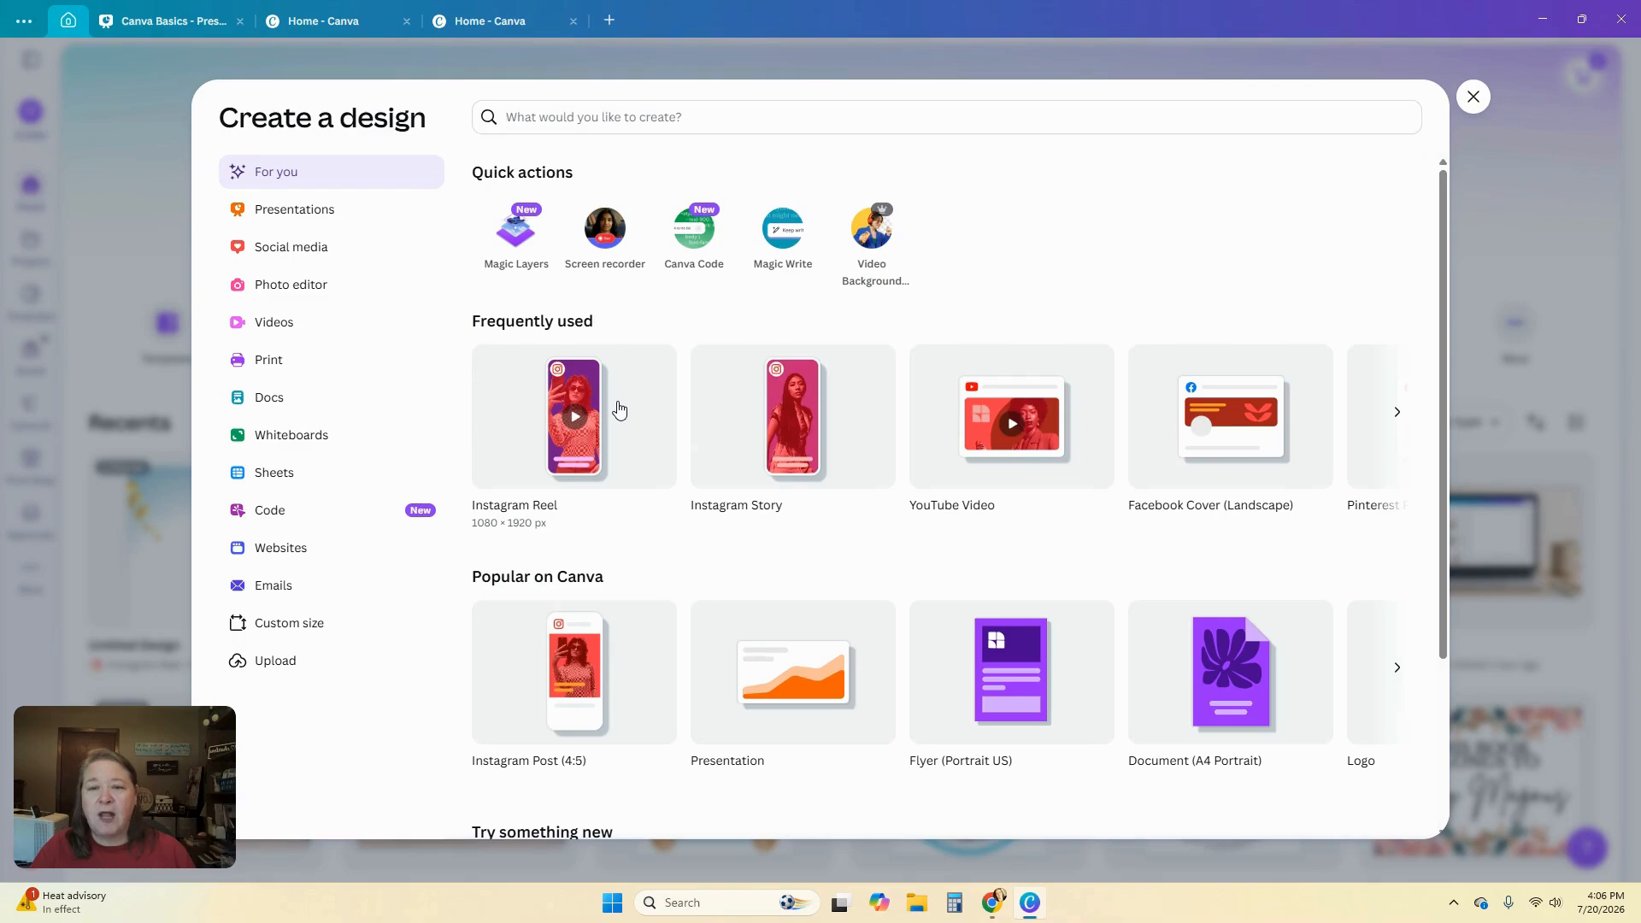
click(618, 408)
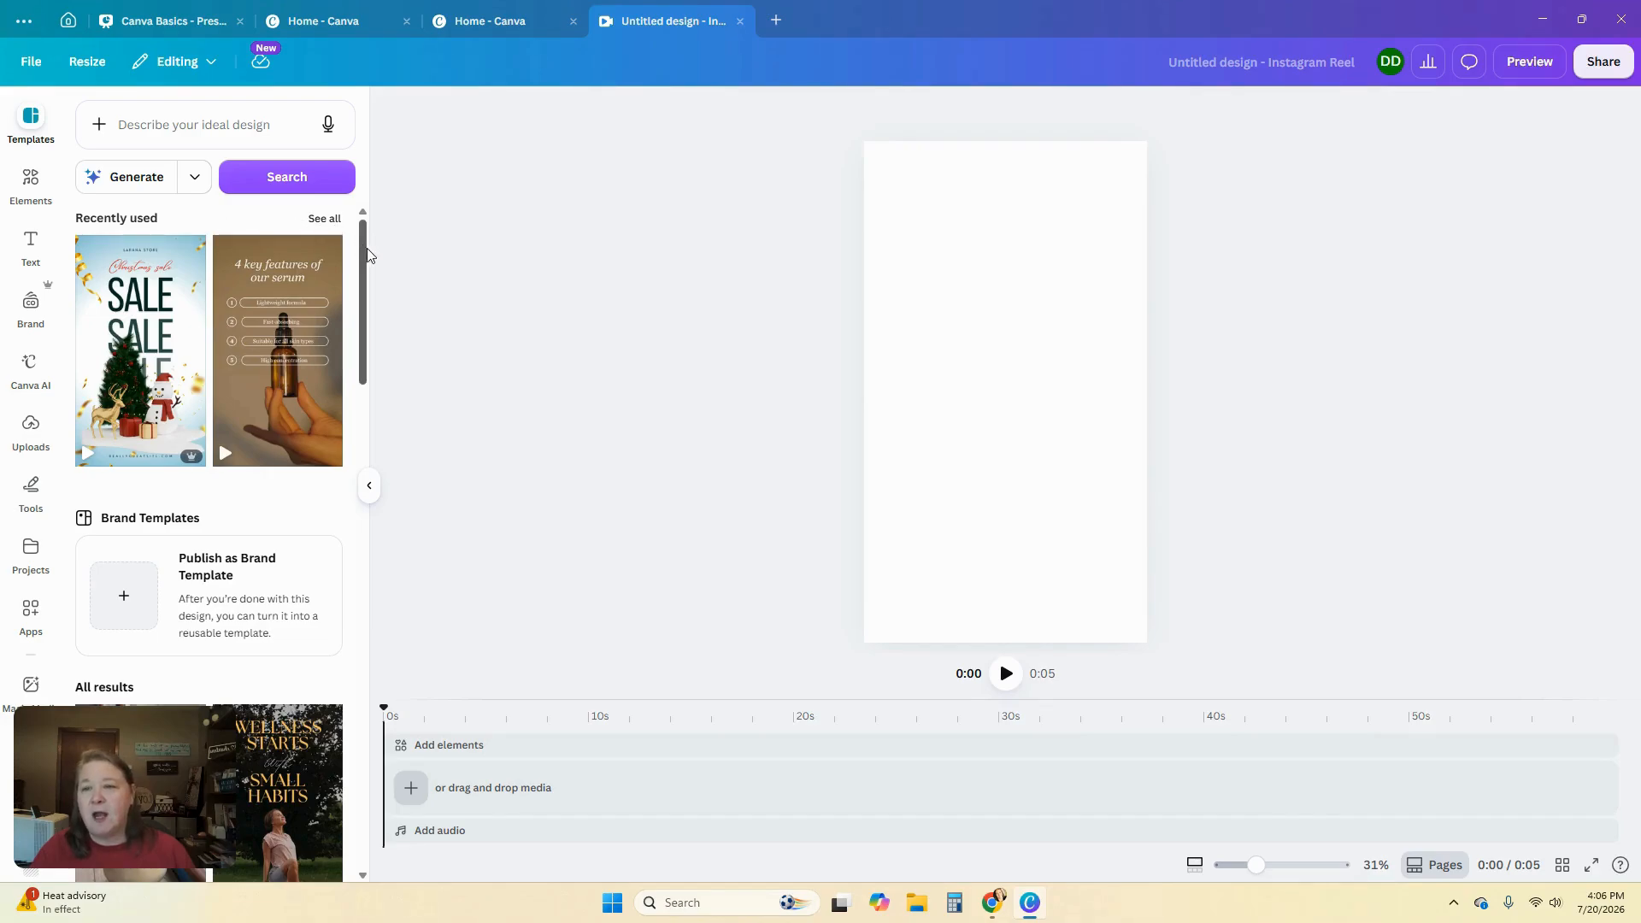
Search the templates for christmas sale
drag(367, 248, 359, 414)
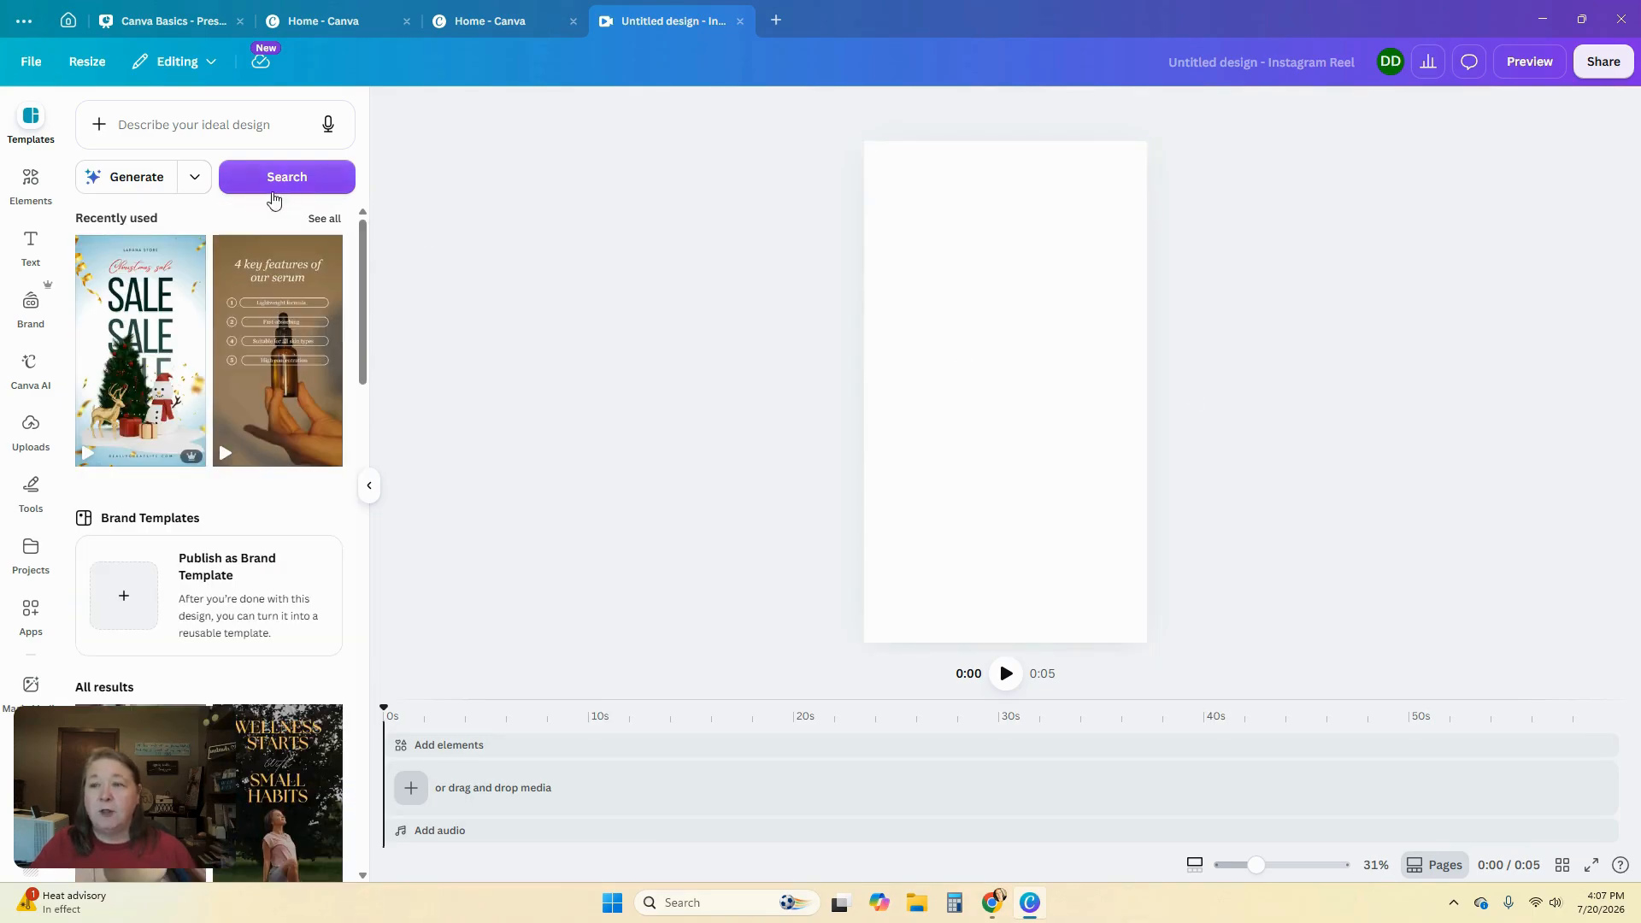
click(195, 126)
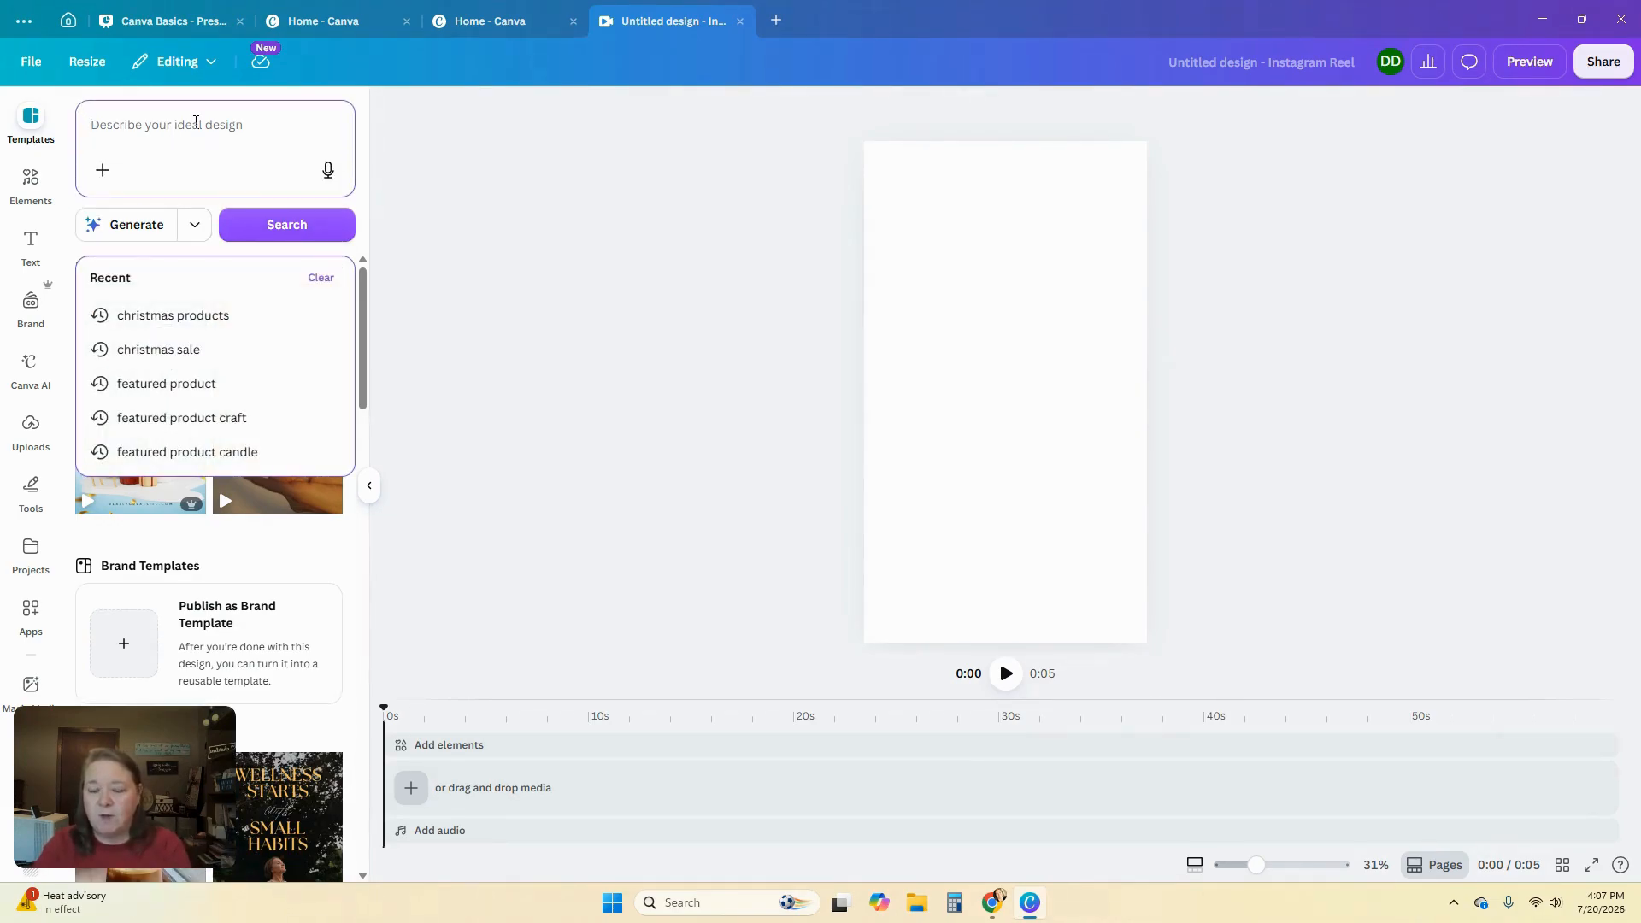
text(christmas sale)
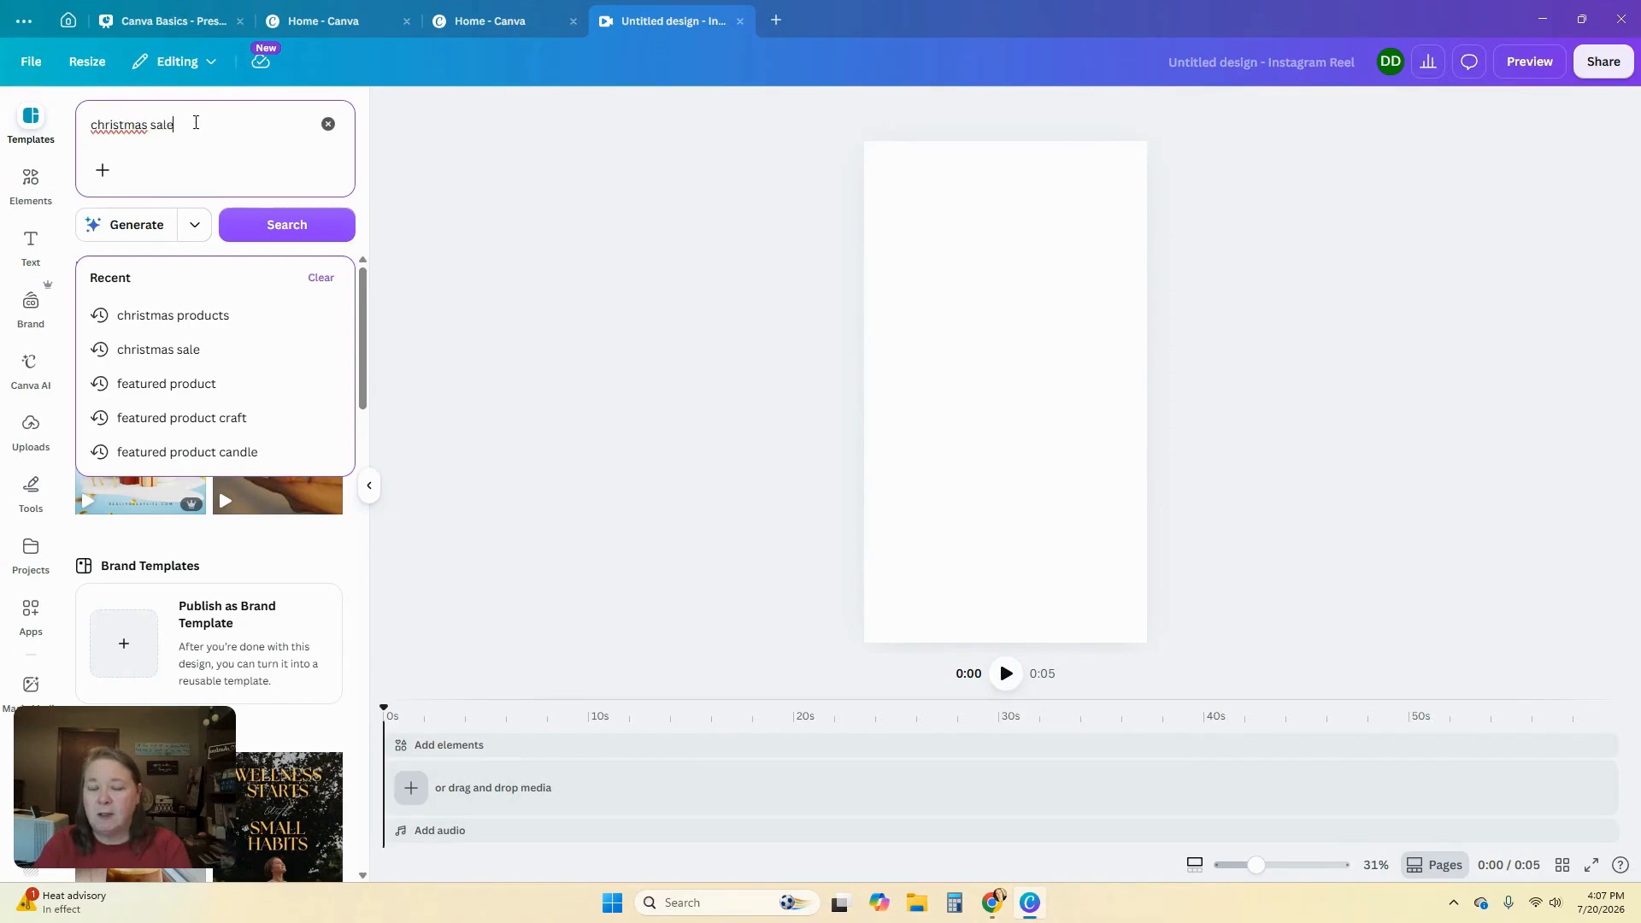
key(Return)
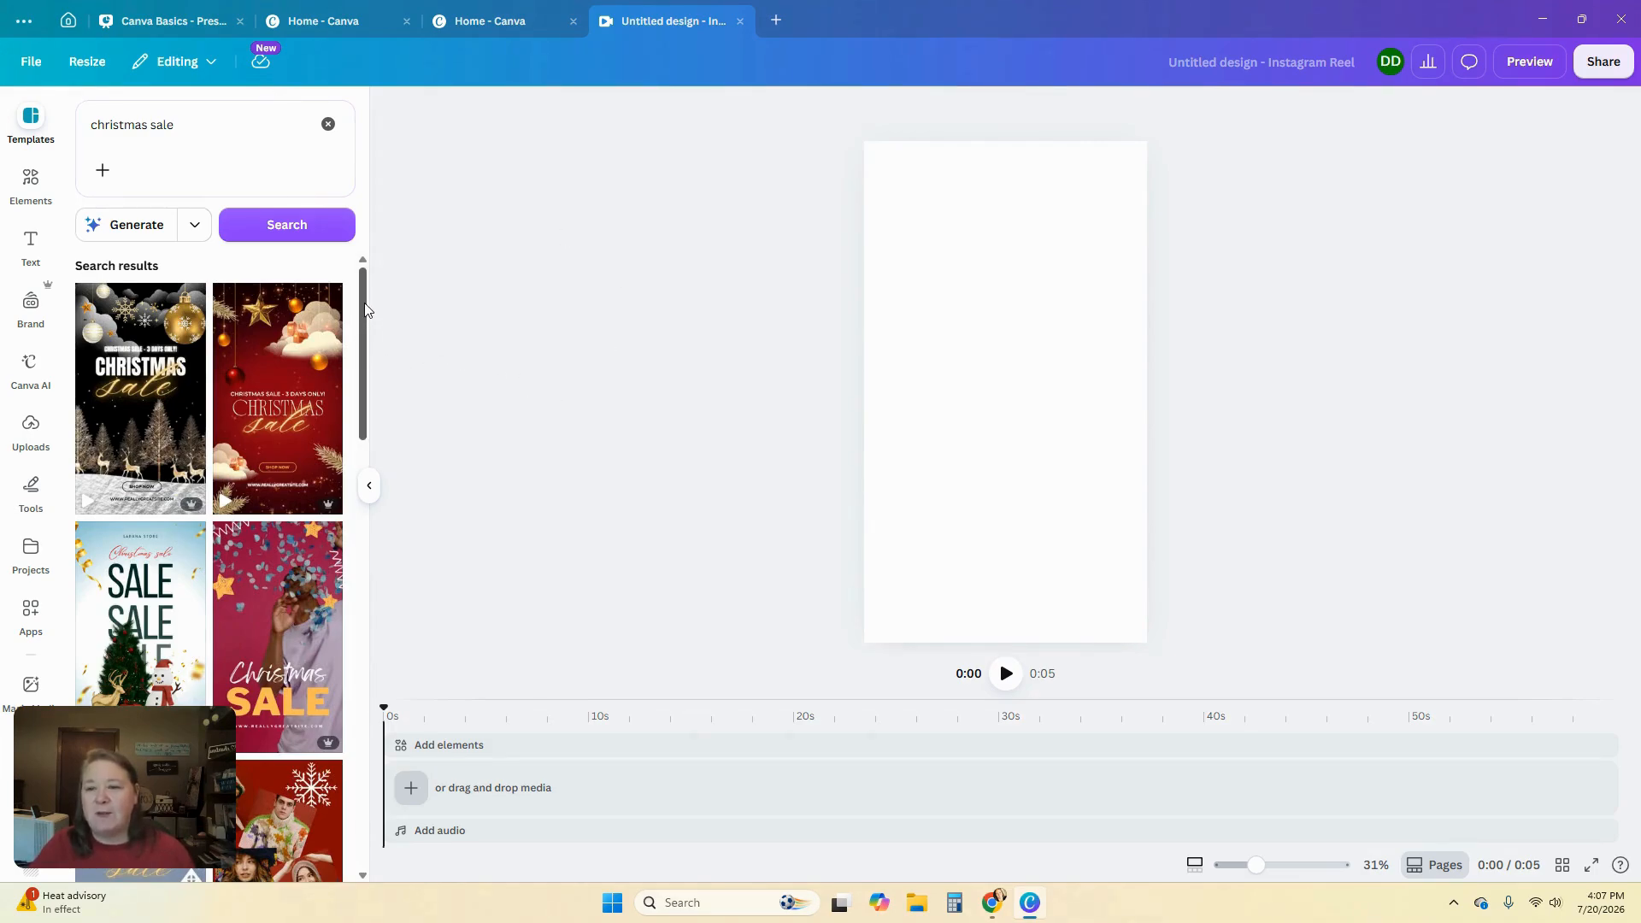
Apply the beige Christmas Sale template with the up to 50% off banner to the reel
drag(366, 310, 352, 527)
scroll(269, 527, down, 4)
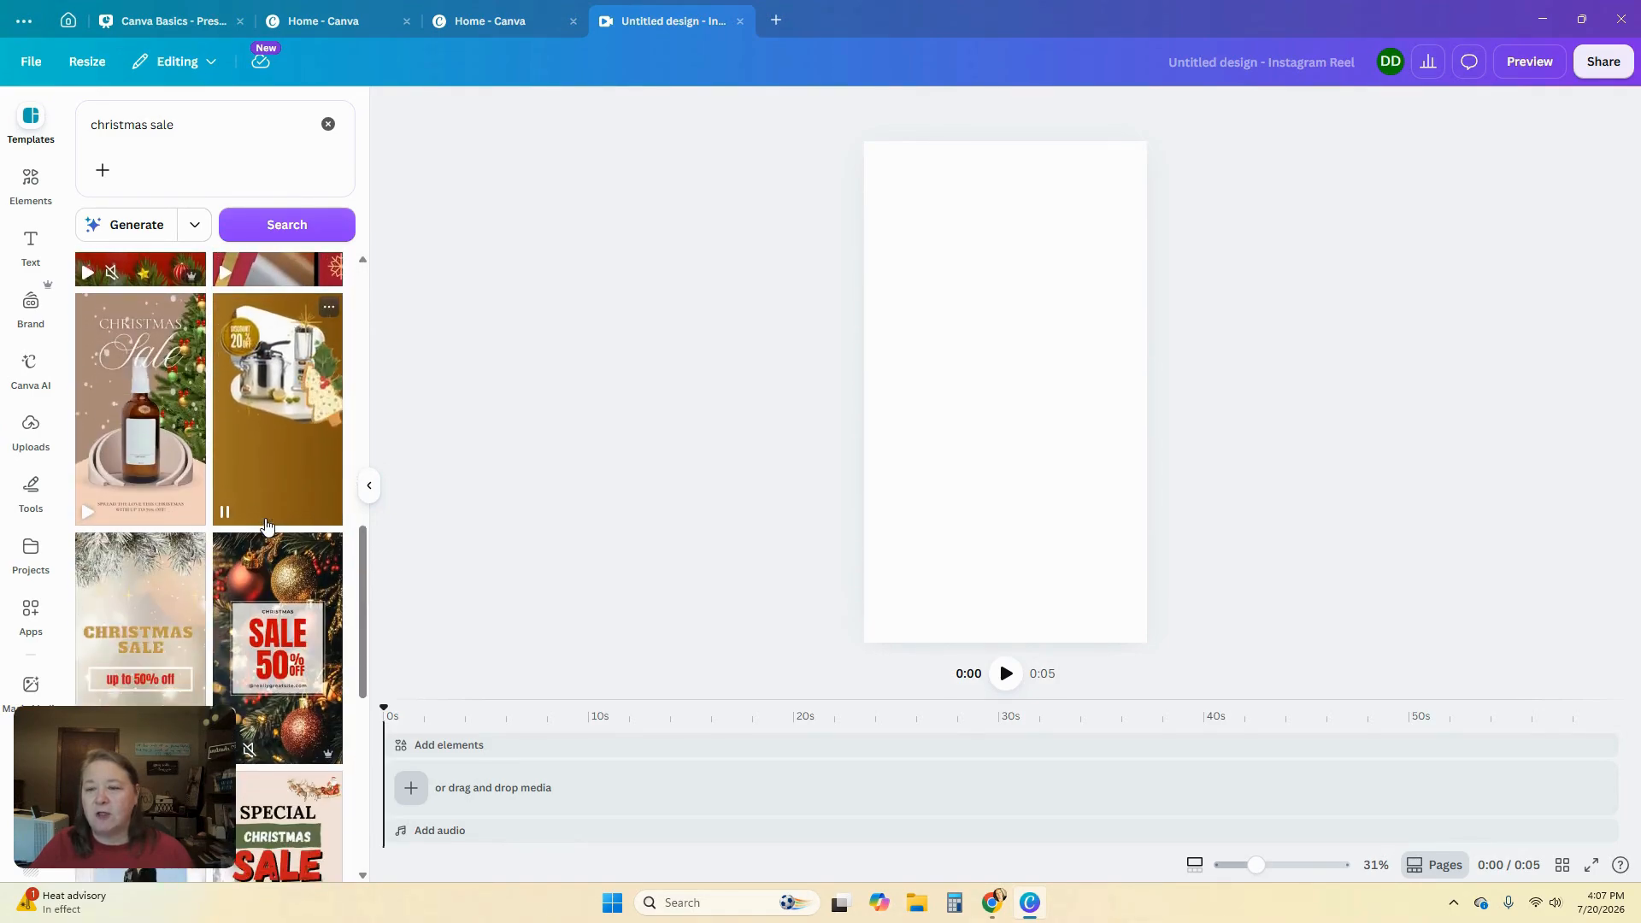
scroll(267, 525, down, 3)
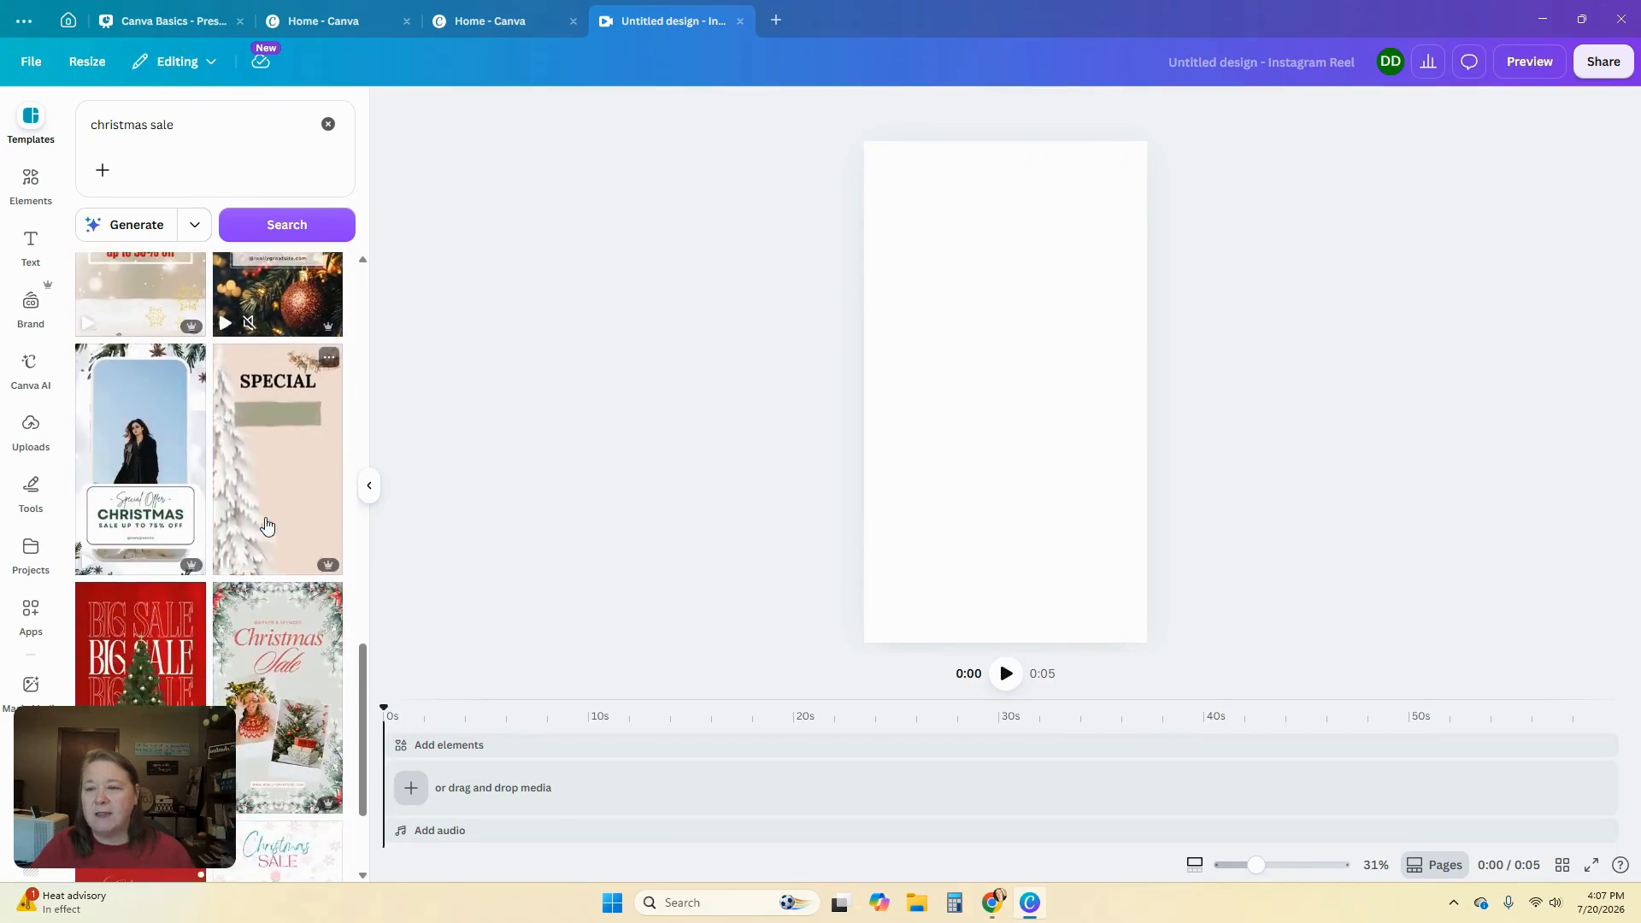
scroll(267, 524, up, 2)
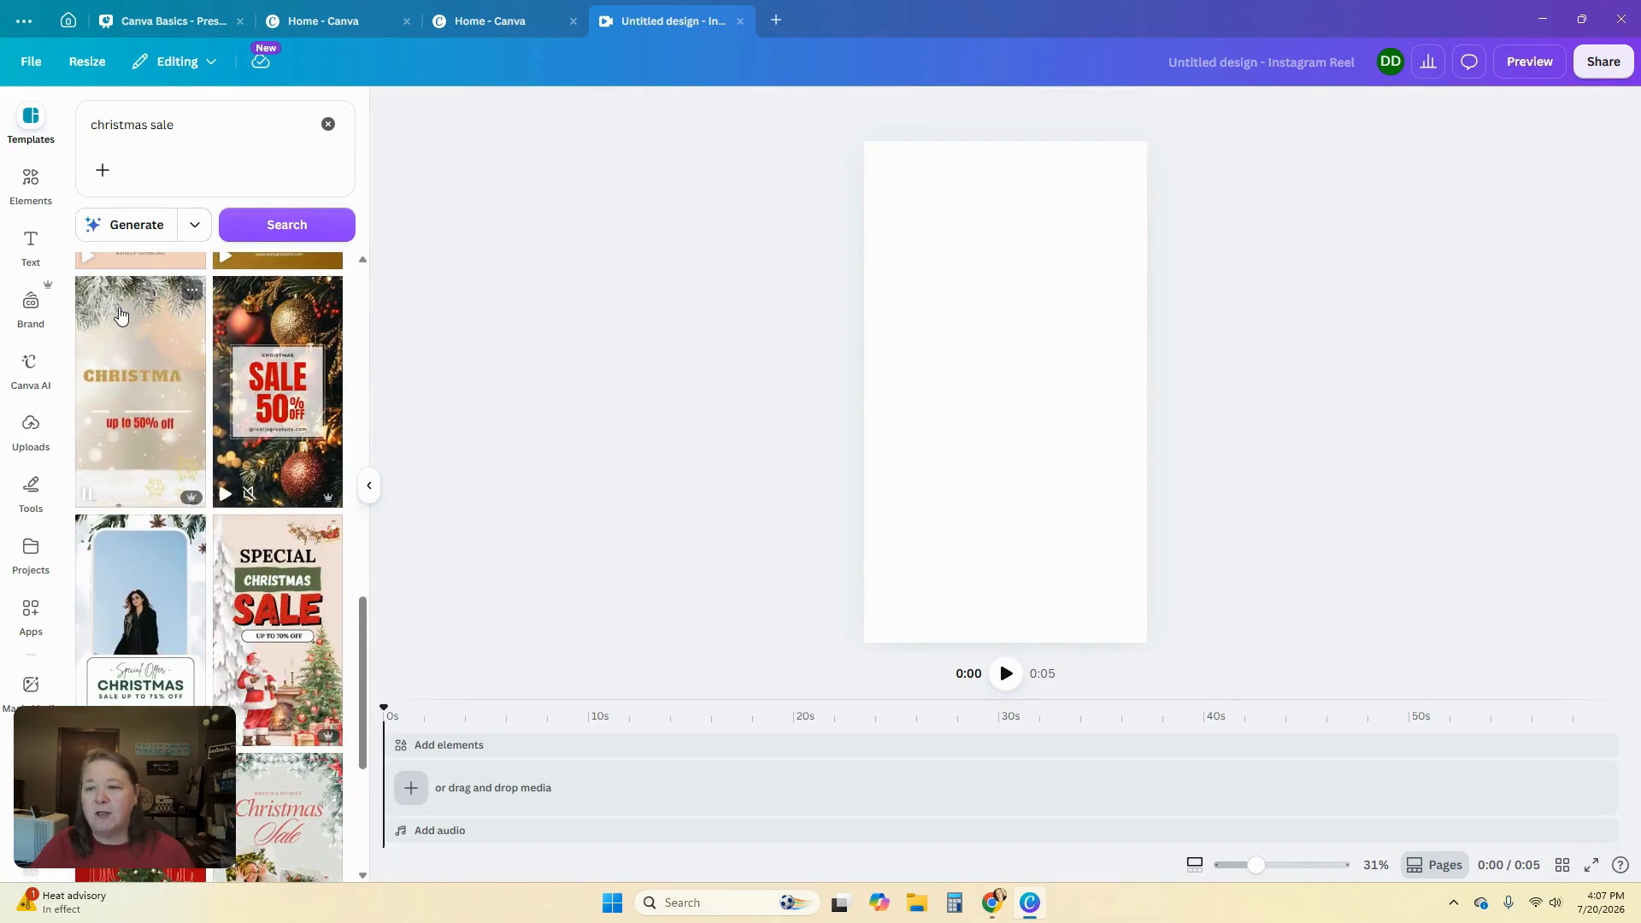
click(130, 344)
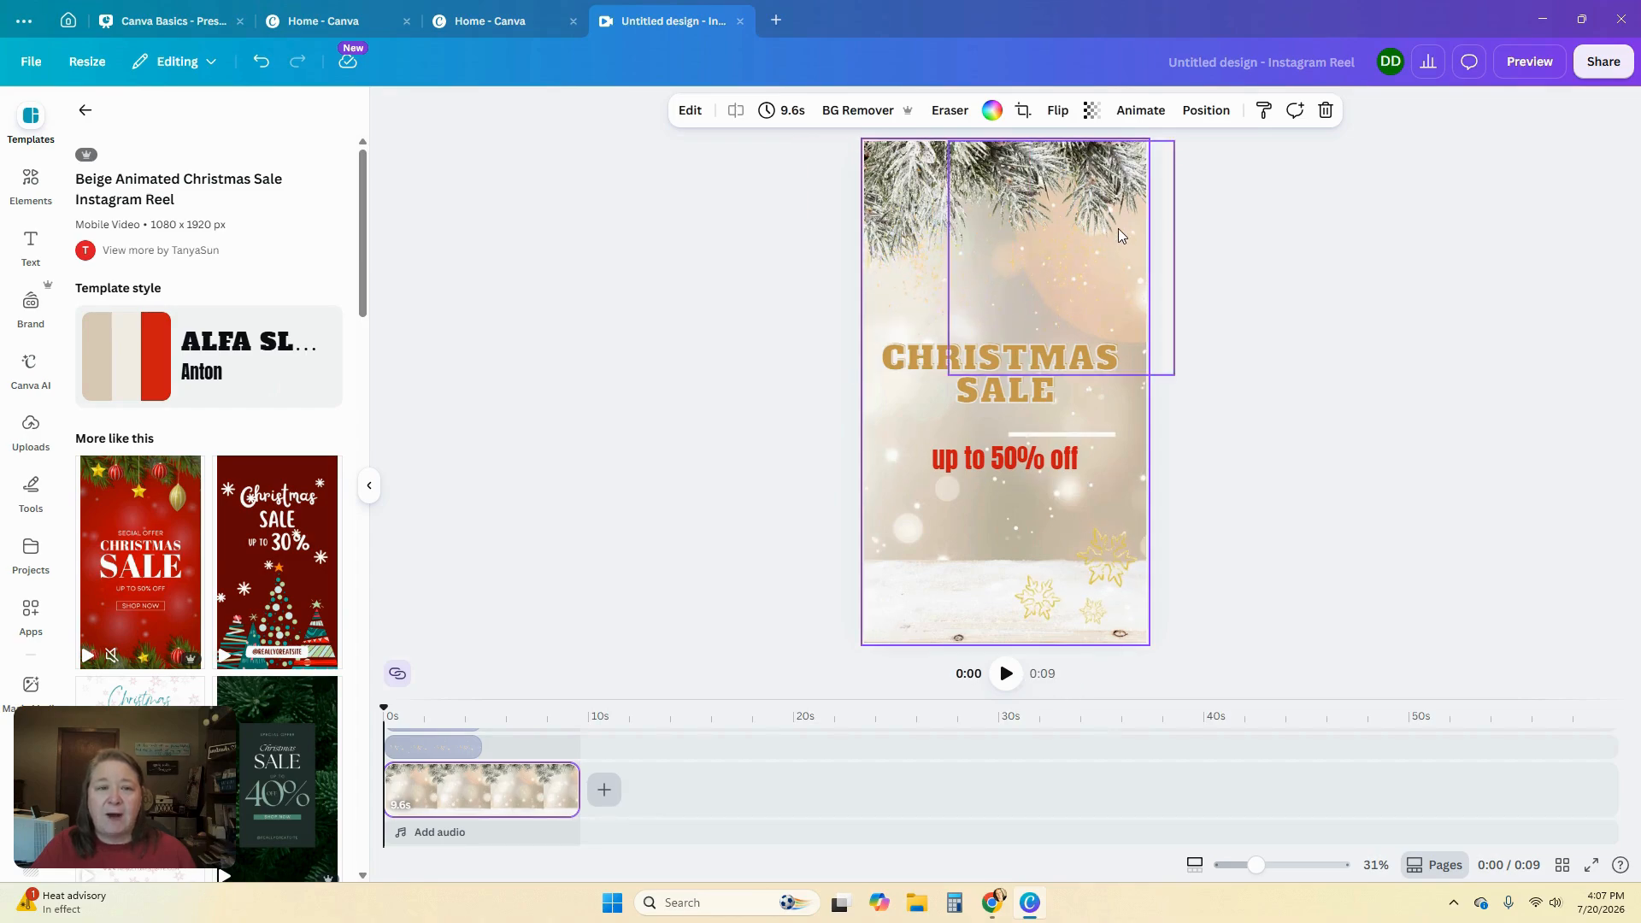
Collapse the side panel and enlarge the timeline to view all of the template's layers
click(369, 485)
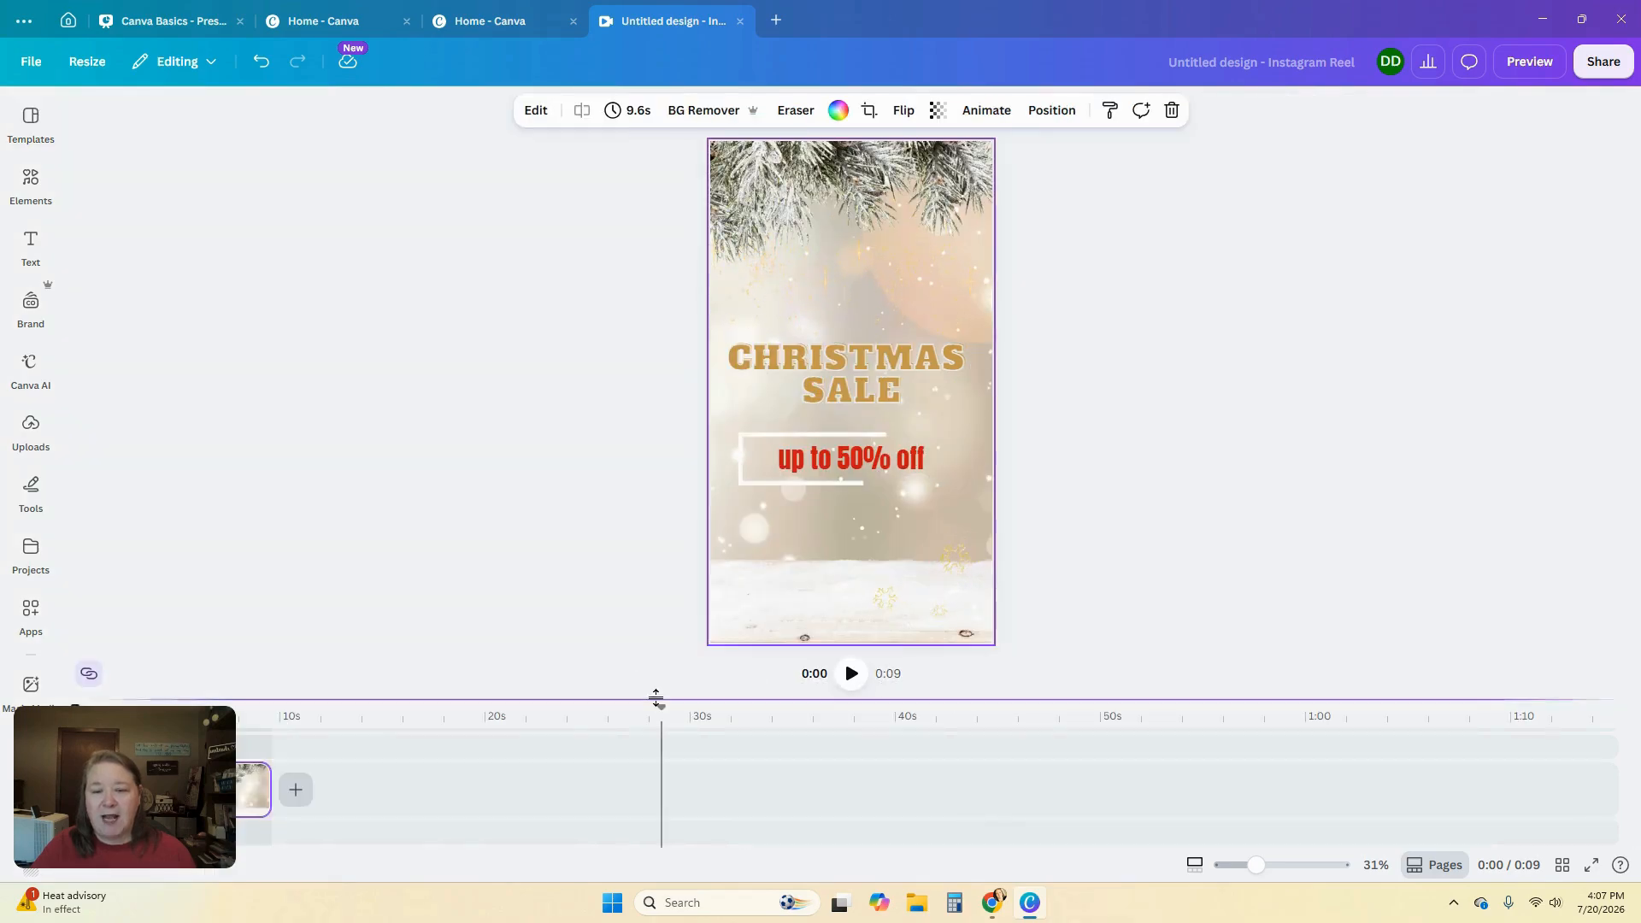
drag(597, 699, 623, 328)
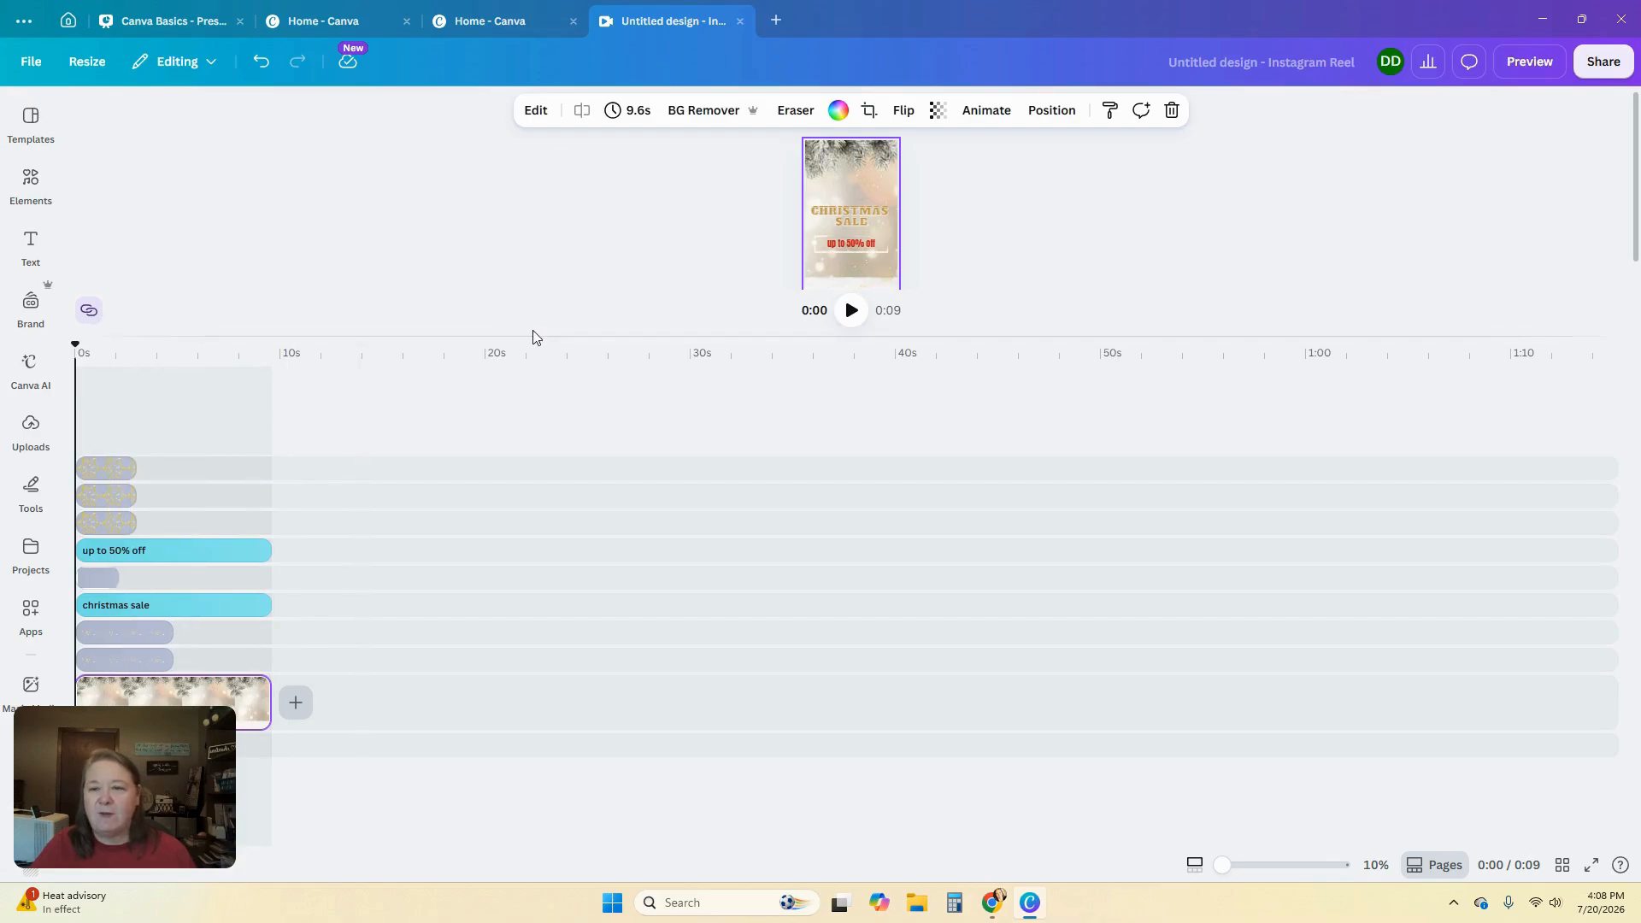
drag(532, 337, 552, 651)
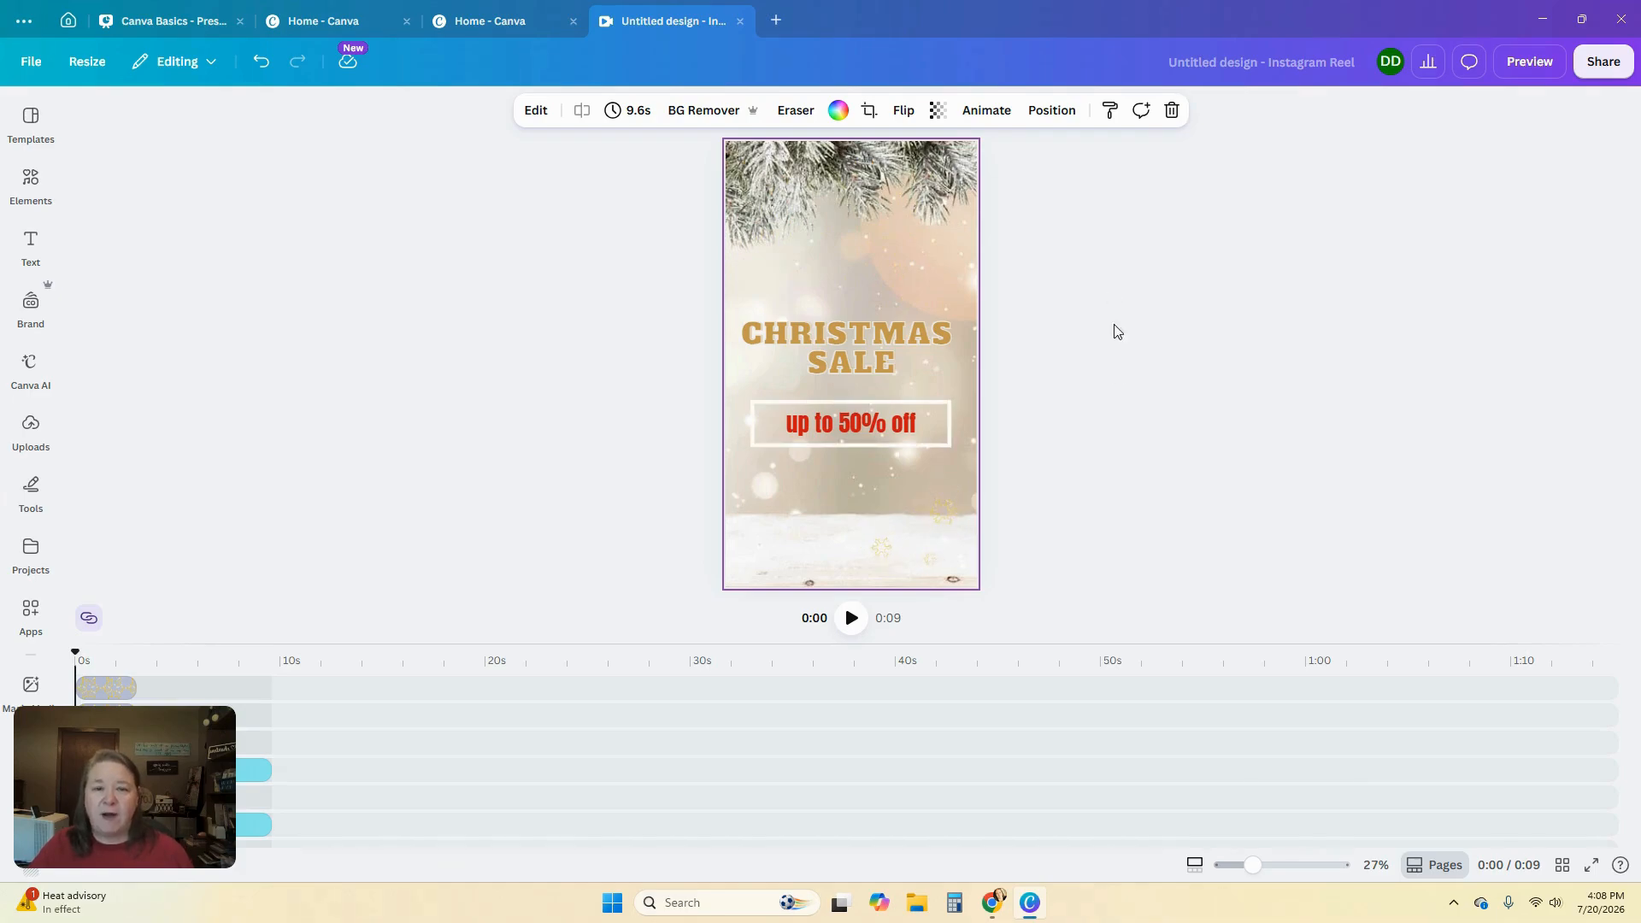
key(Tab)
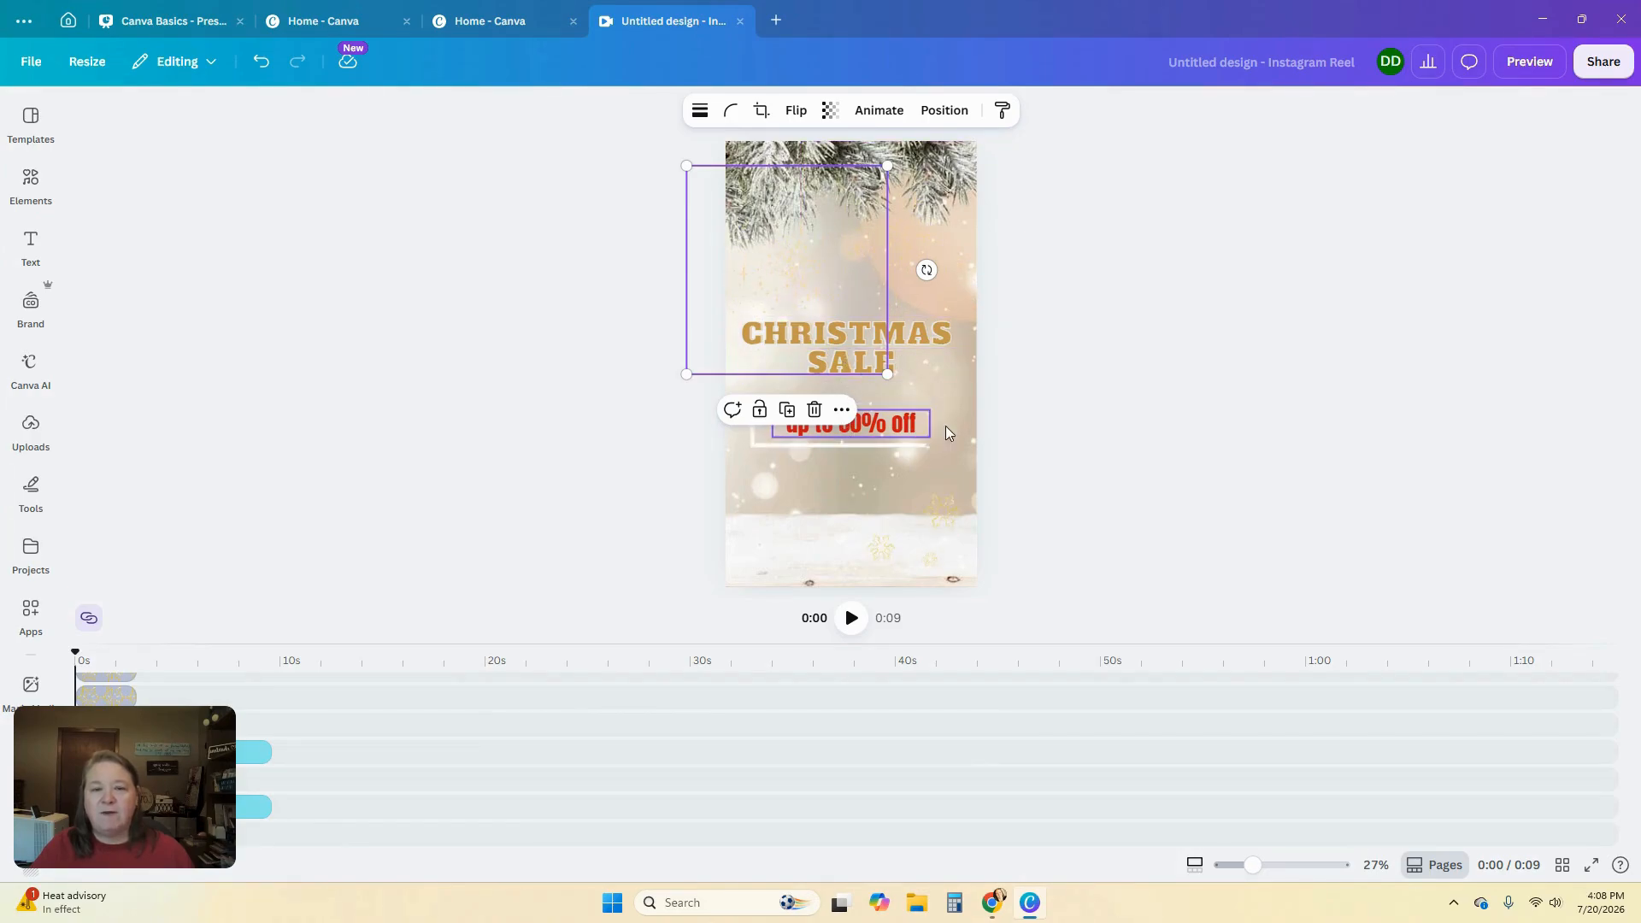
click(1026, 423)
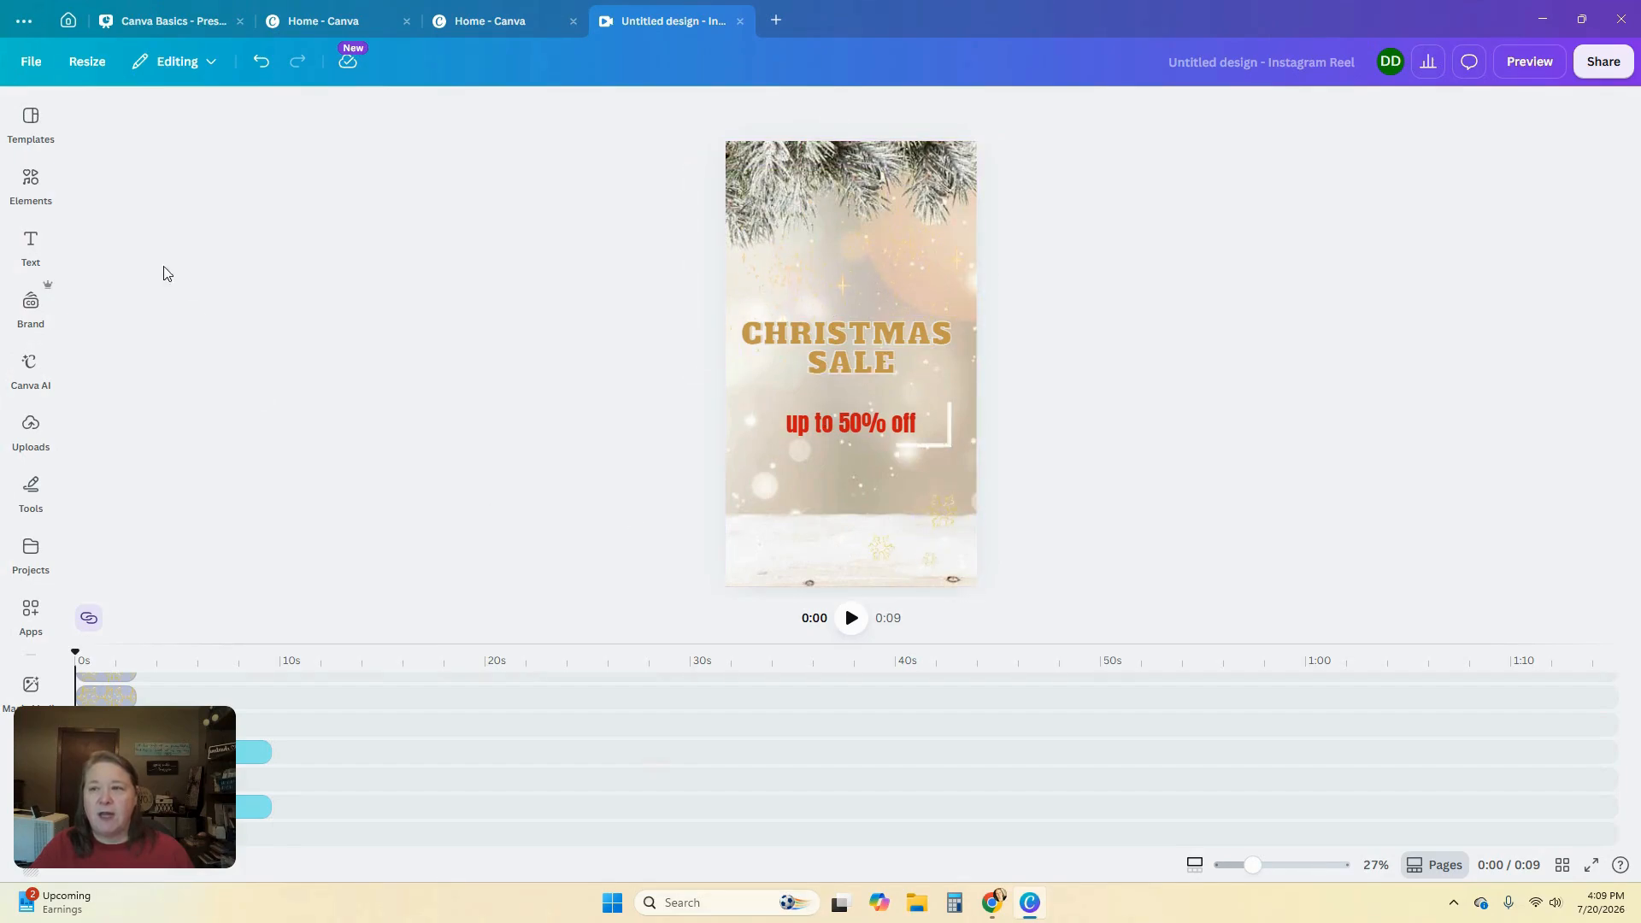
Browse the Elements categories and the Photos collection
click(33, 190)
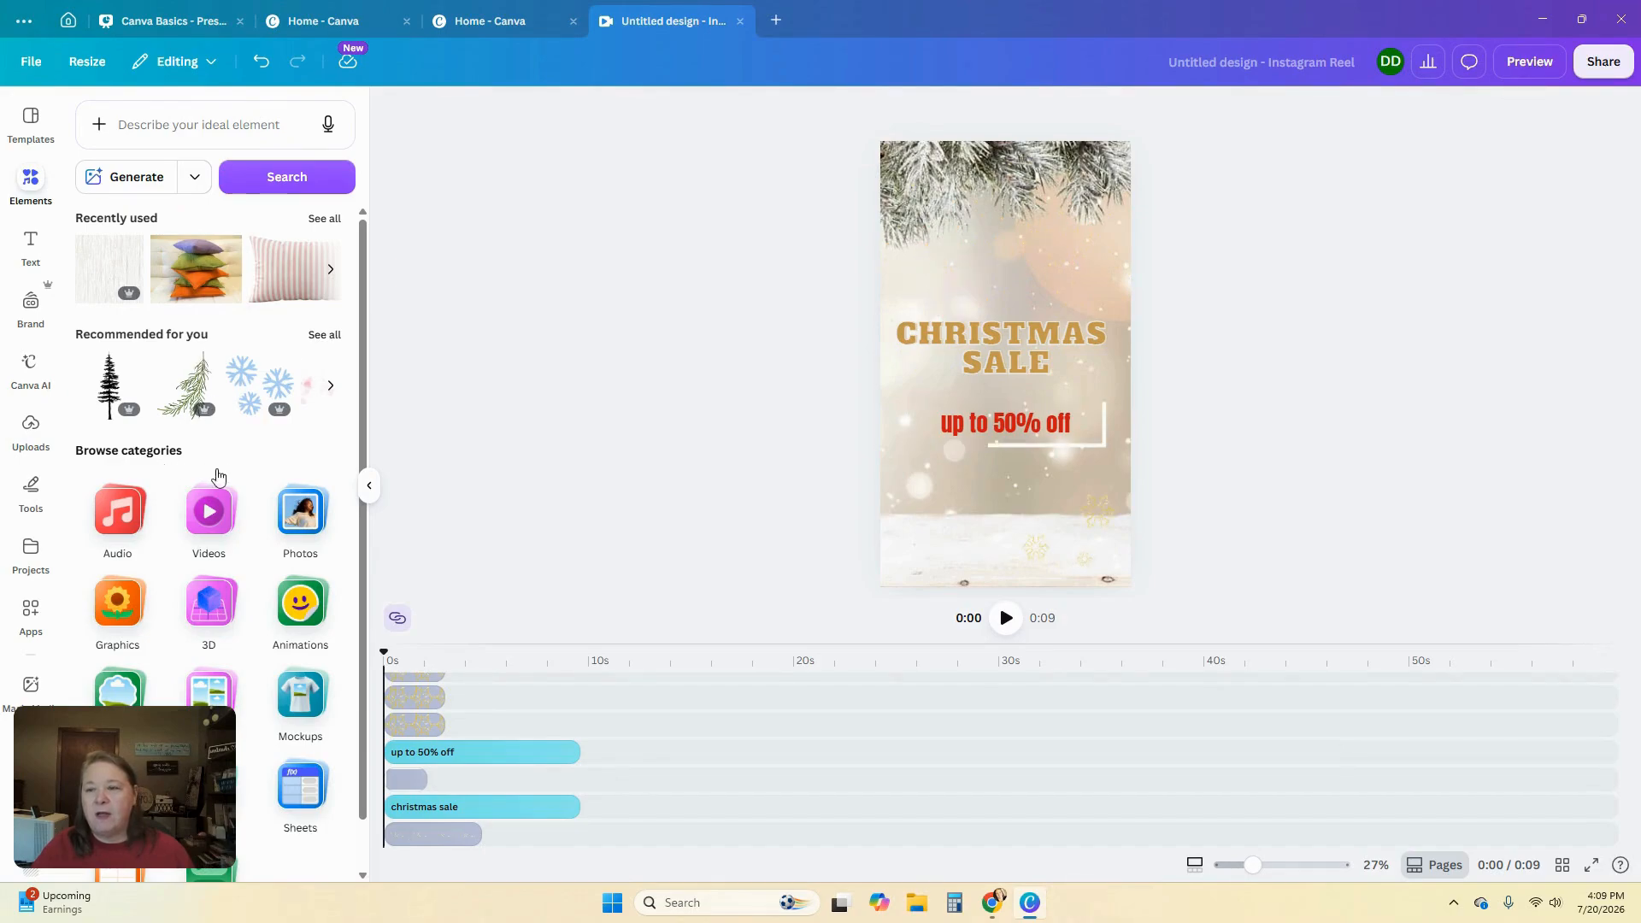
scroll(214, 476, down, 1)
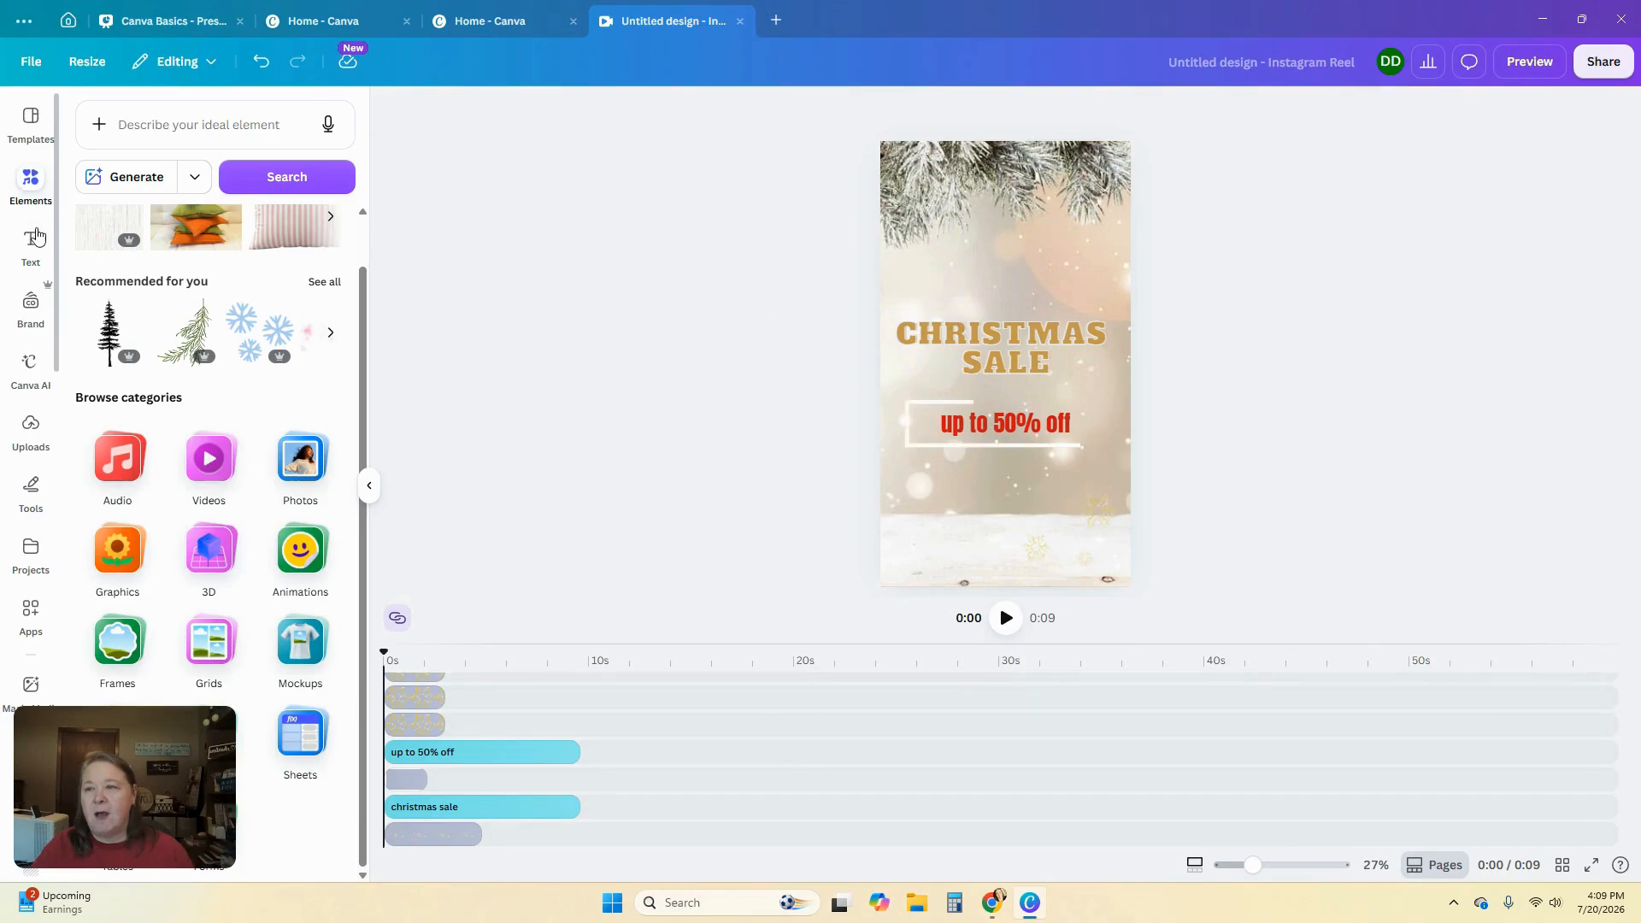
scroll(291, 316, up, 1)
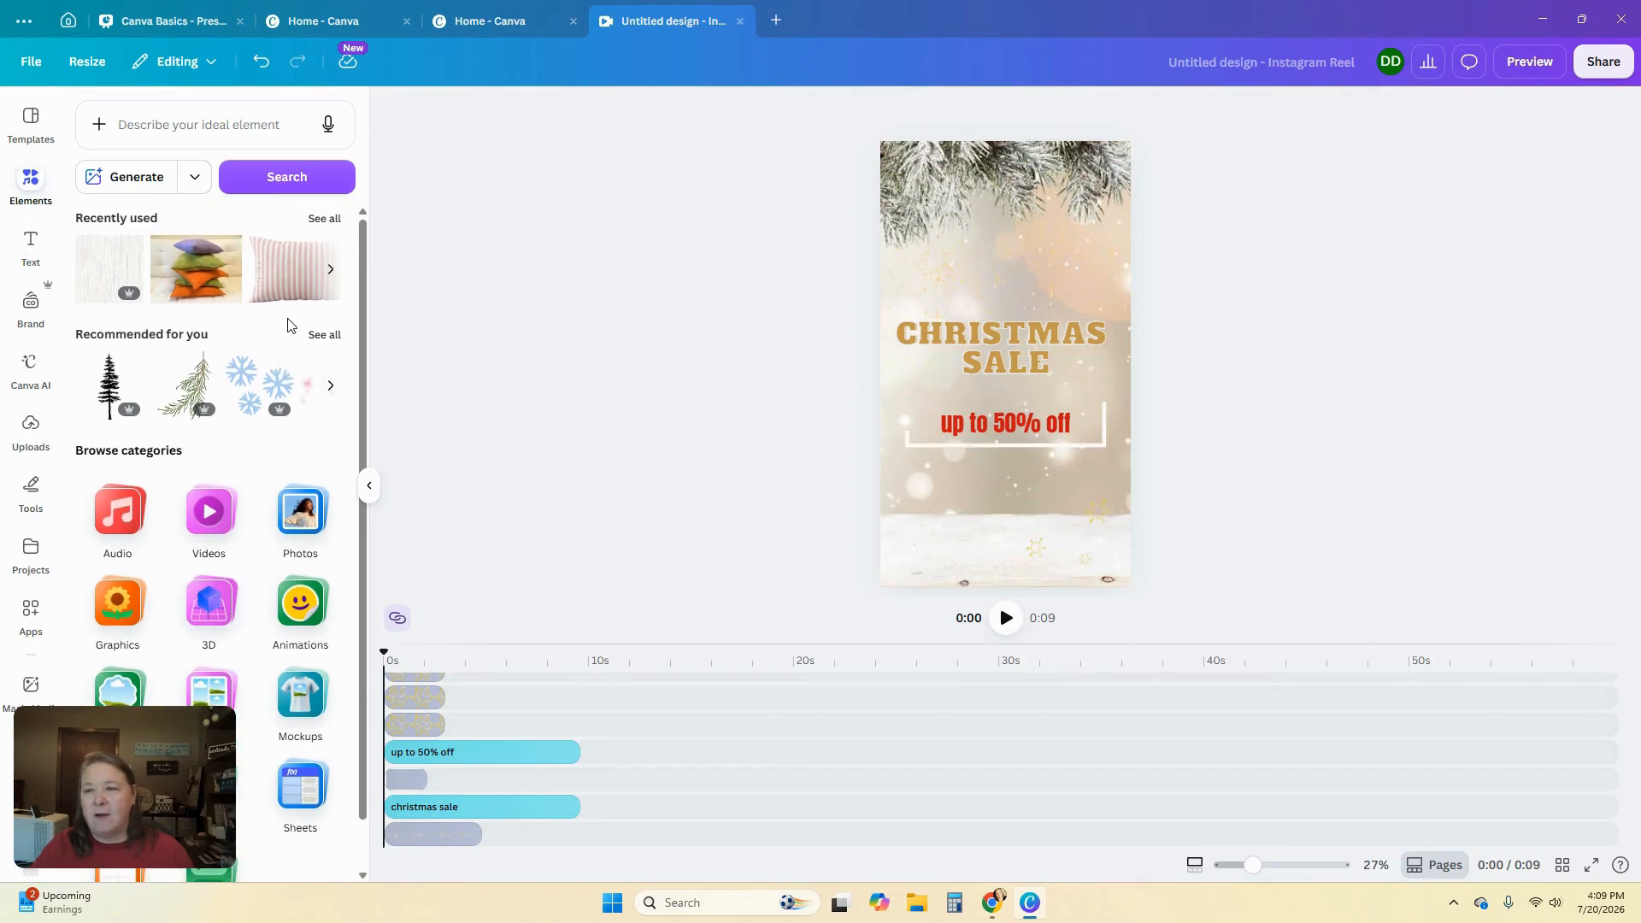
click(297, 525)
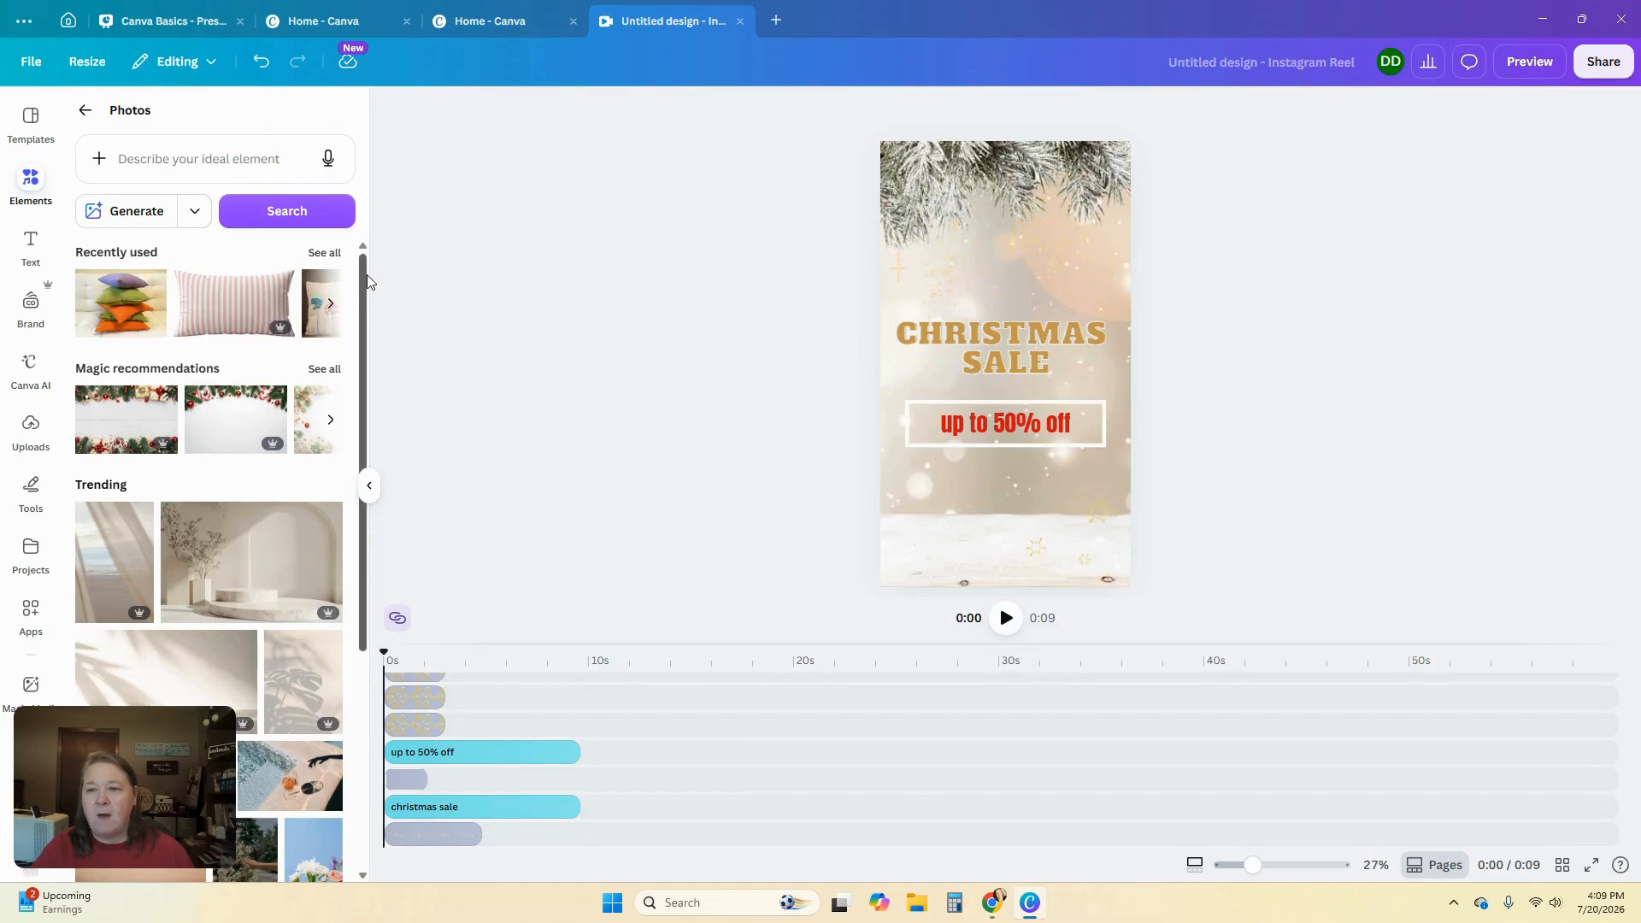
mouse_move(368, 340)
mouse_down()
mouse_move(365, 464)
mouse_move(371, 336)
mouse_up()
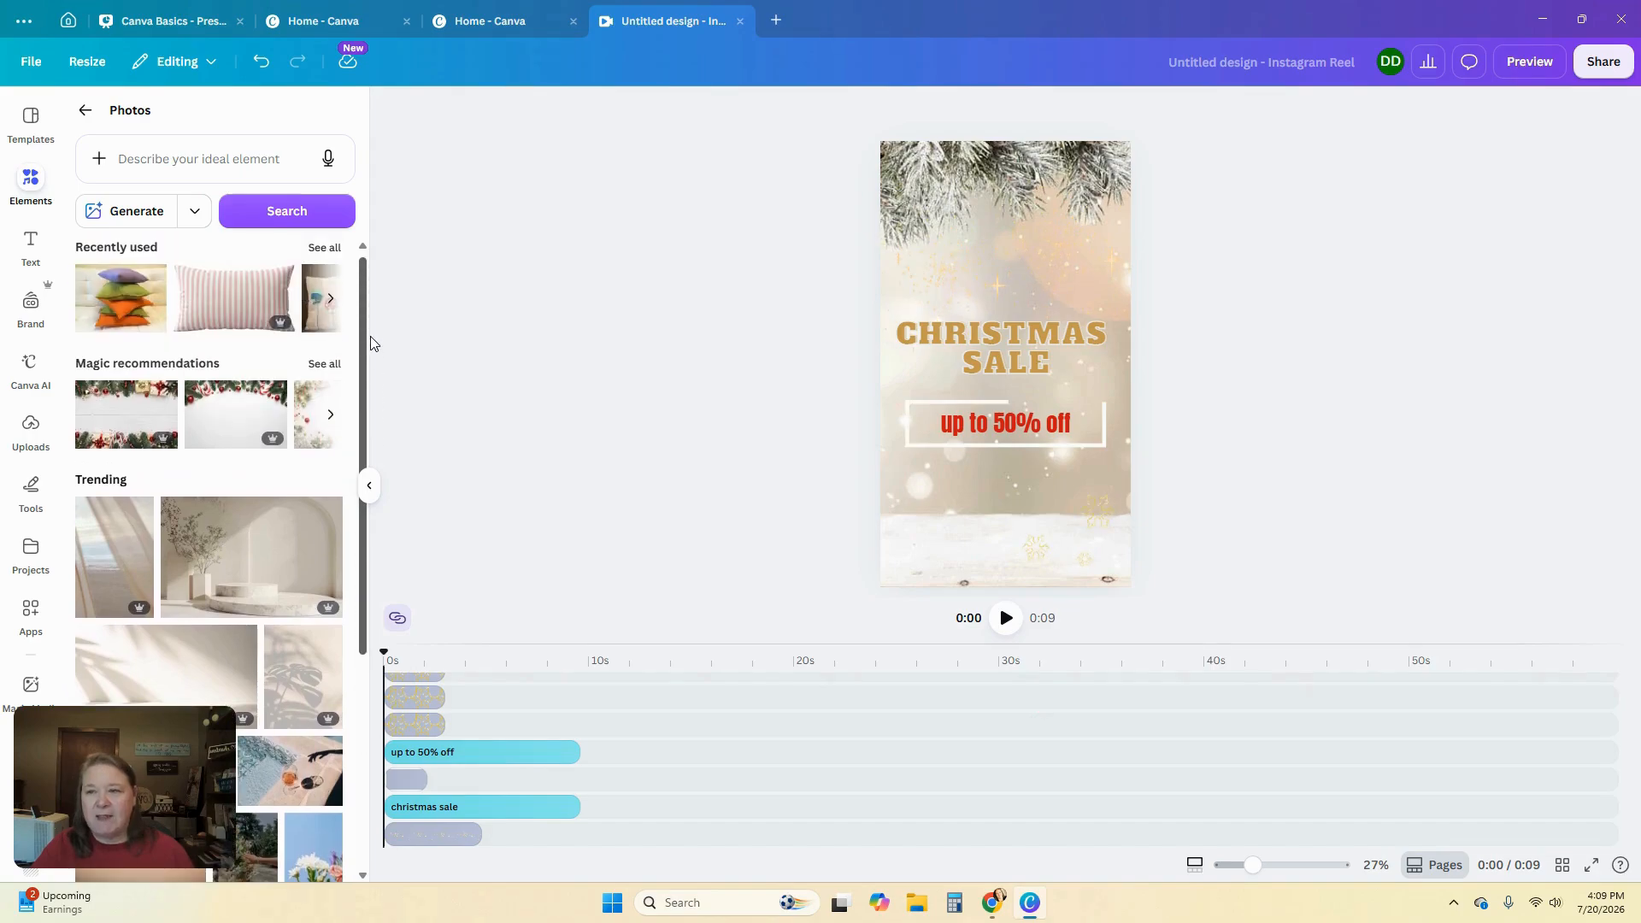
scroll(165, 549, down, 15)
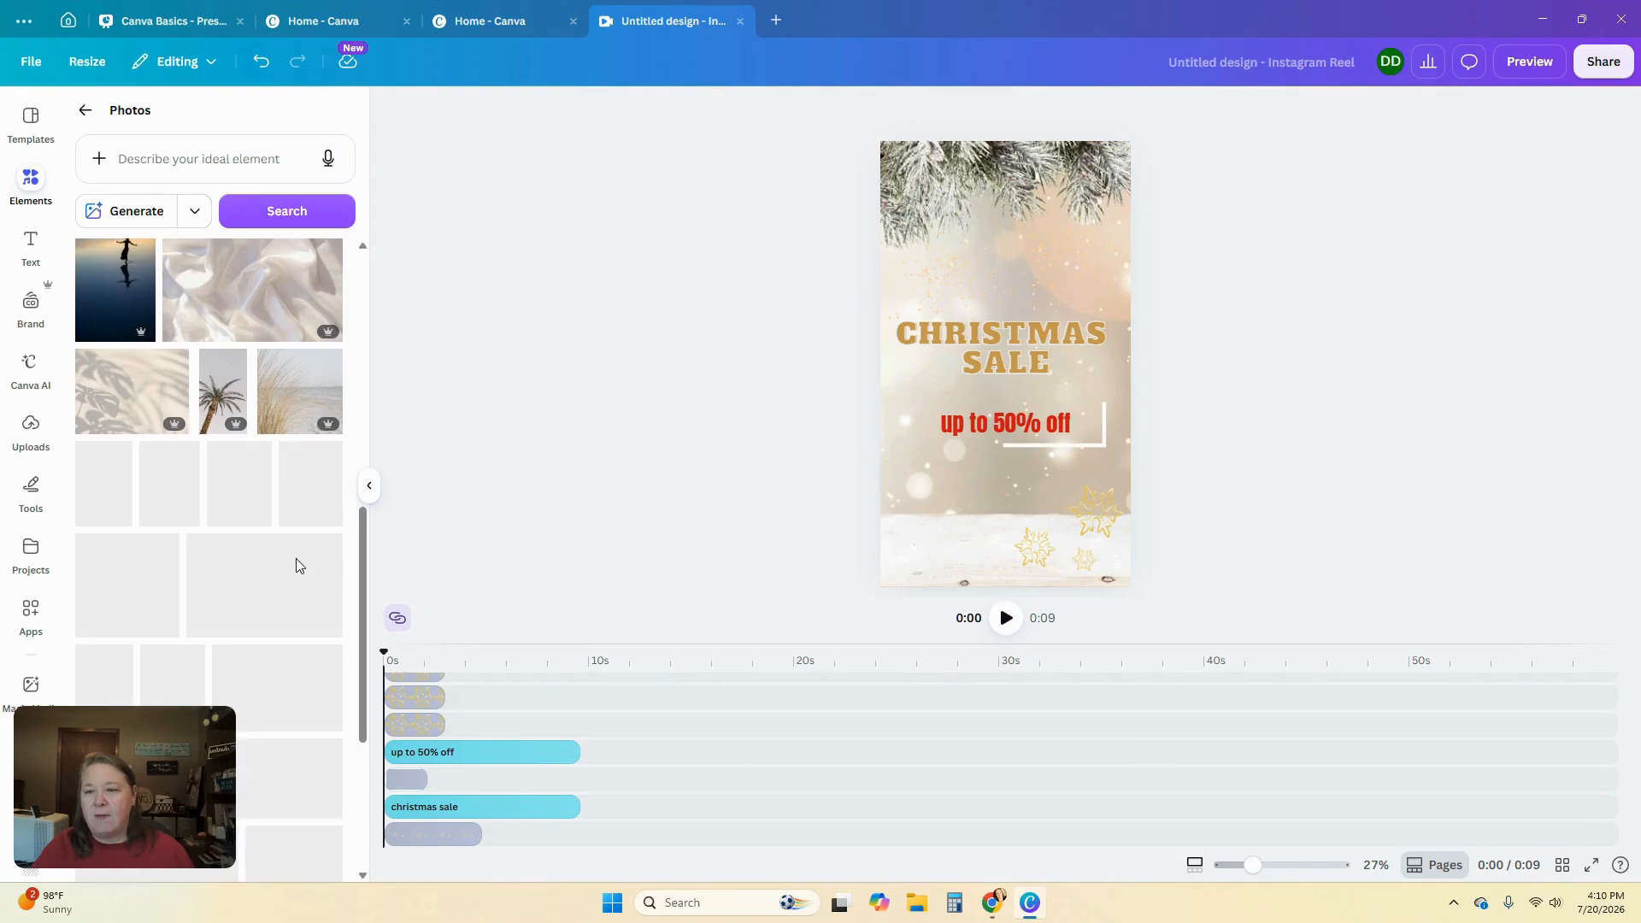
scroll(293, 558, up, 15)
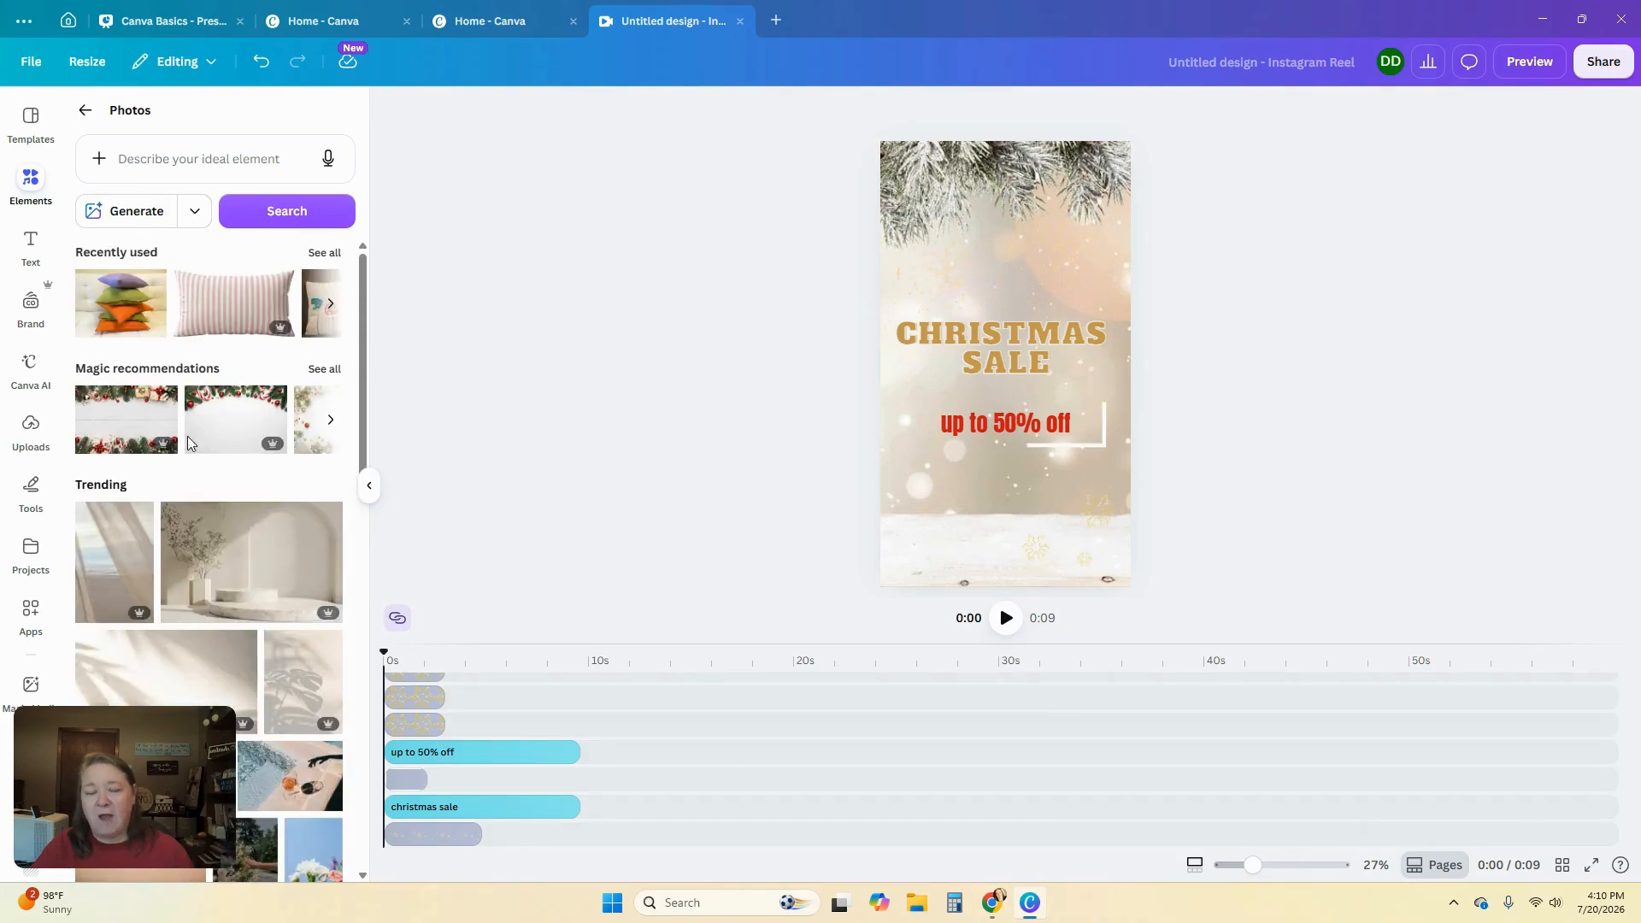
mouse_move(337, 521)
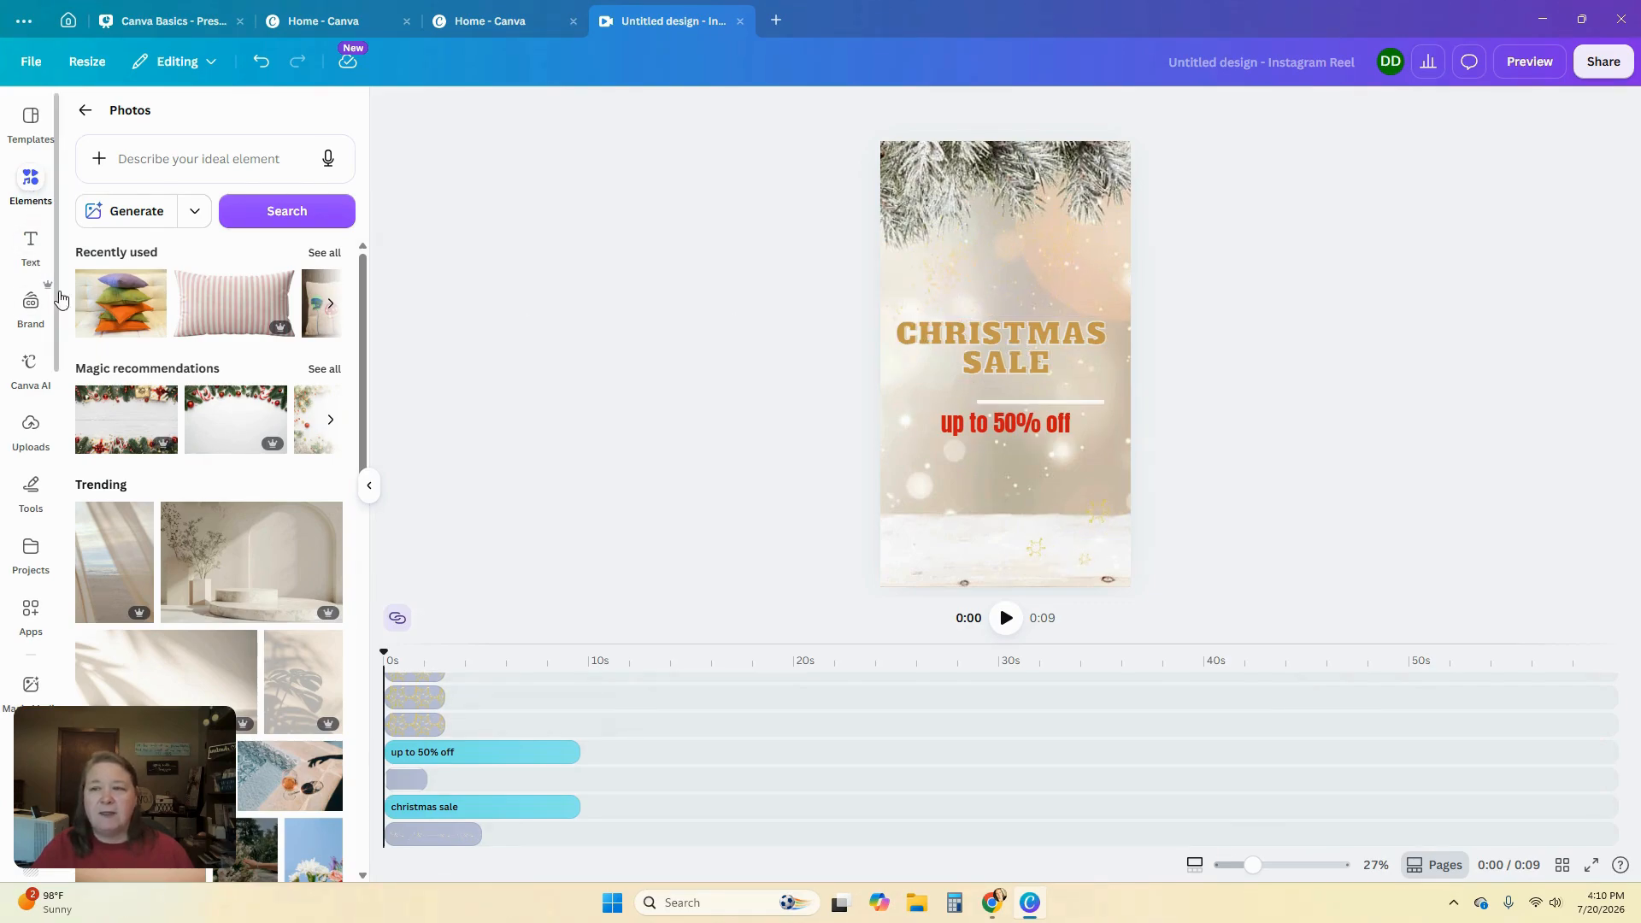
Add a text box and move it above the CHRISTMAS SALE heading
click(32, 242)
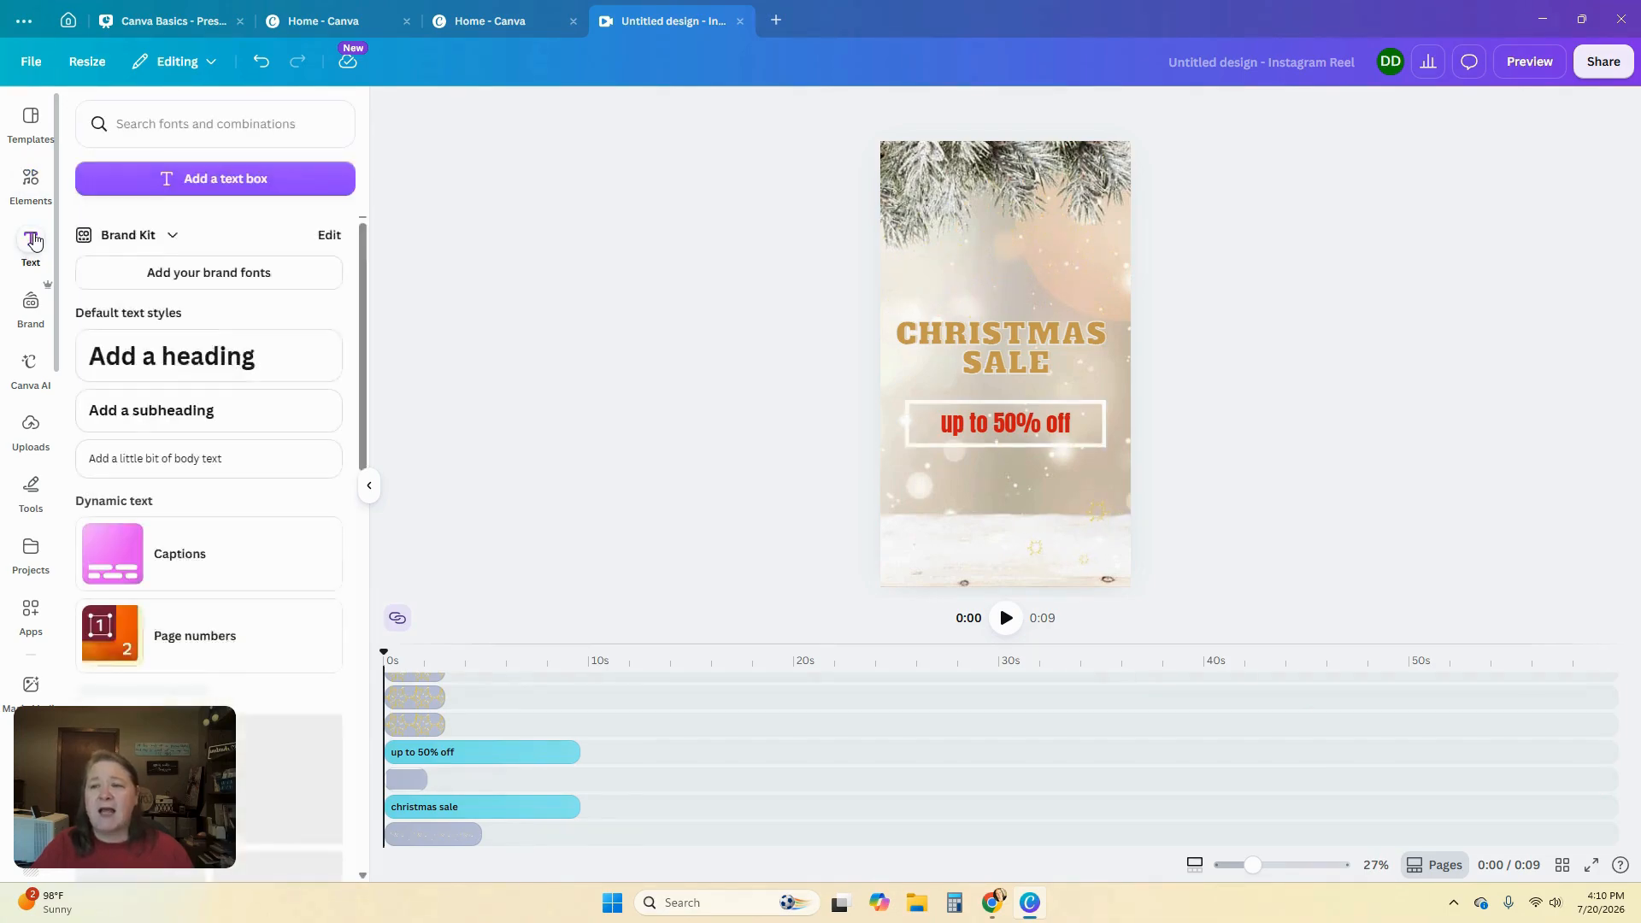
click(171, 180)
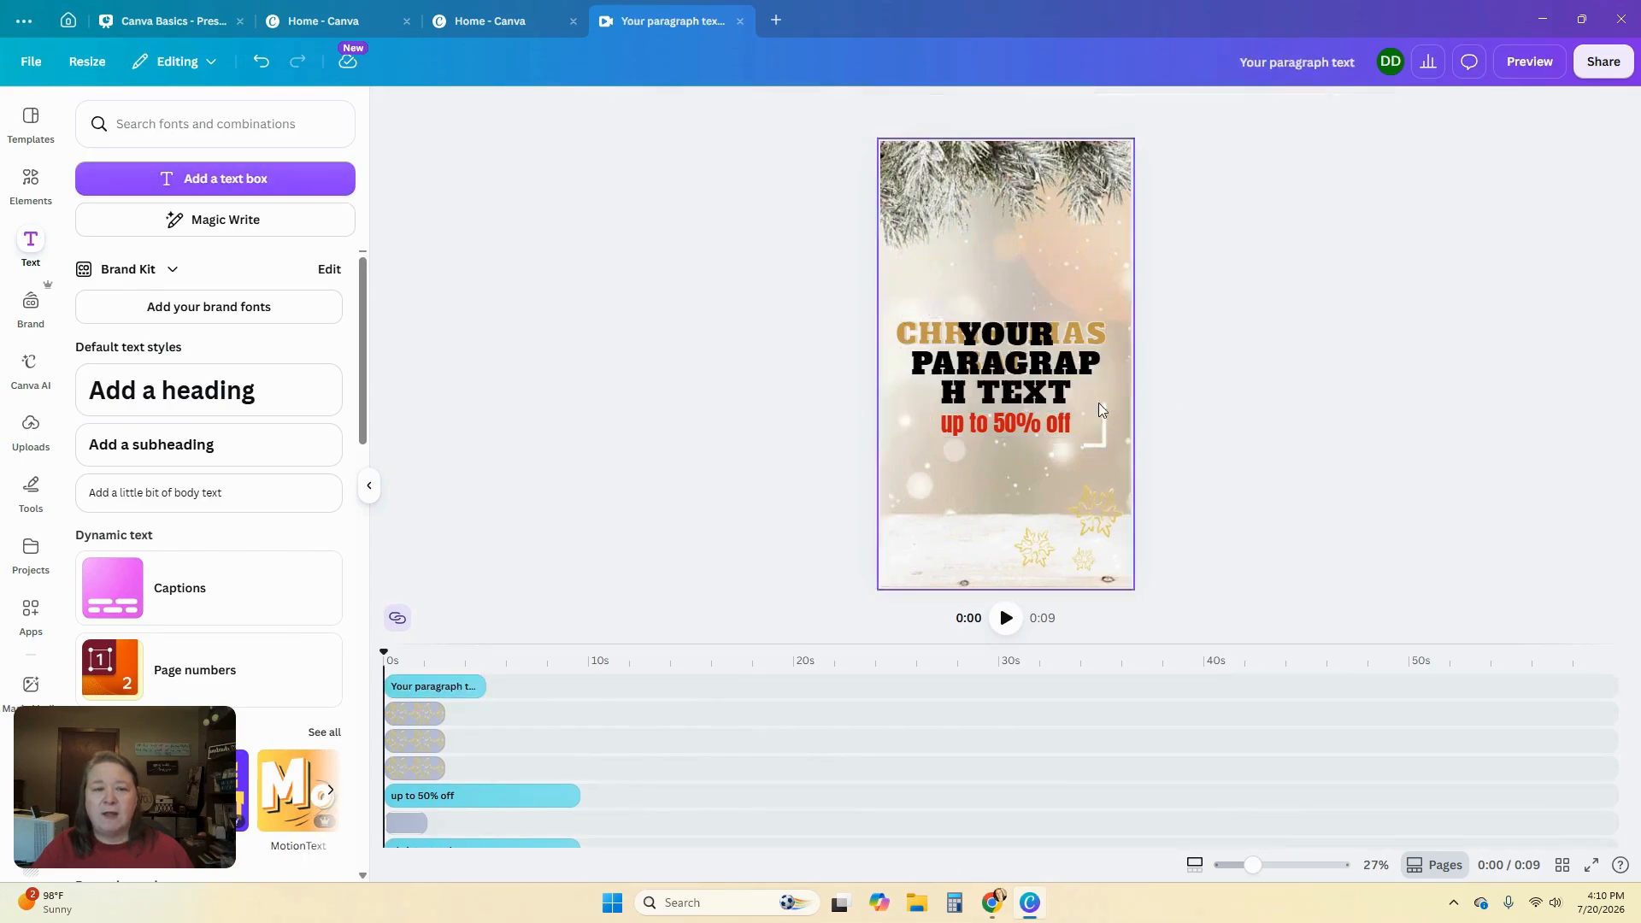
drag(1055, 386, 1055, 276)
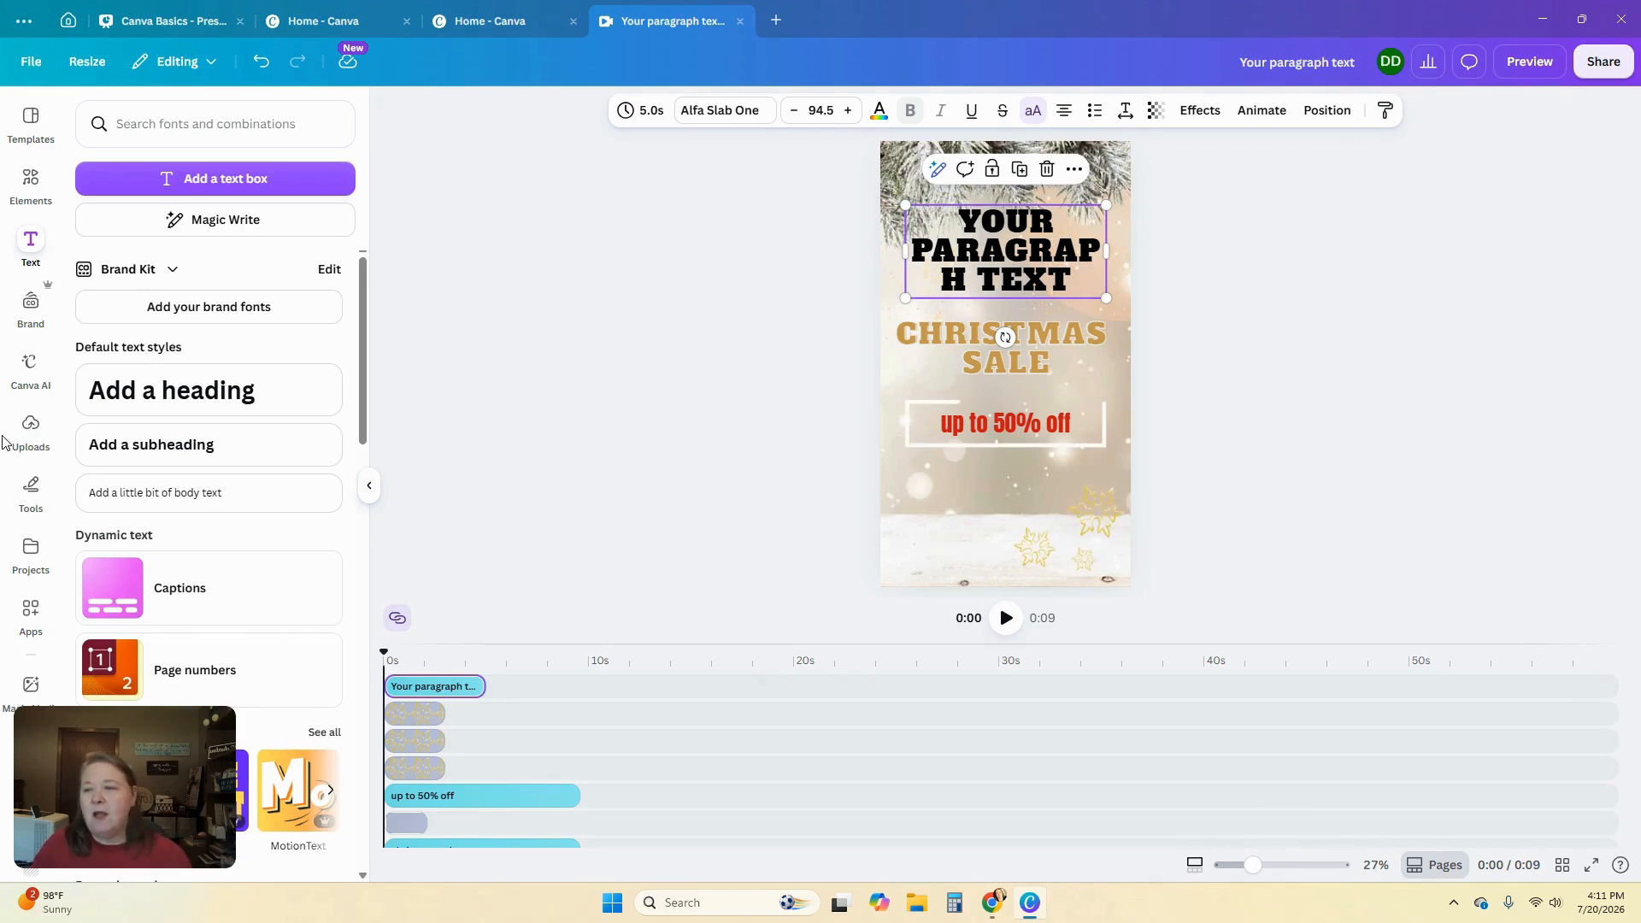
Open the Tools toolbar and close it again
click(31, 489)
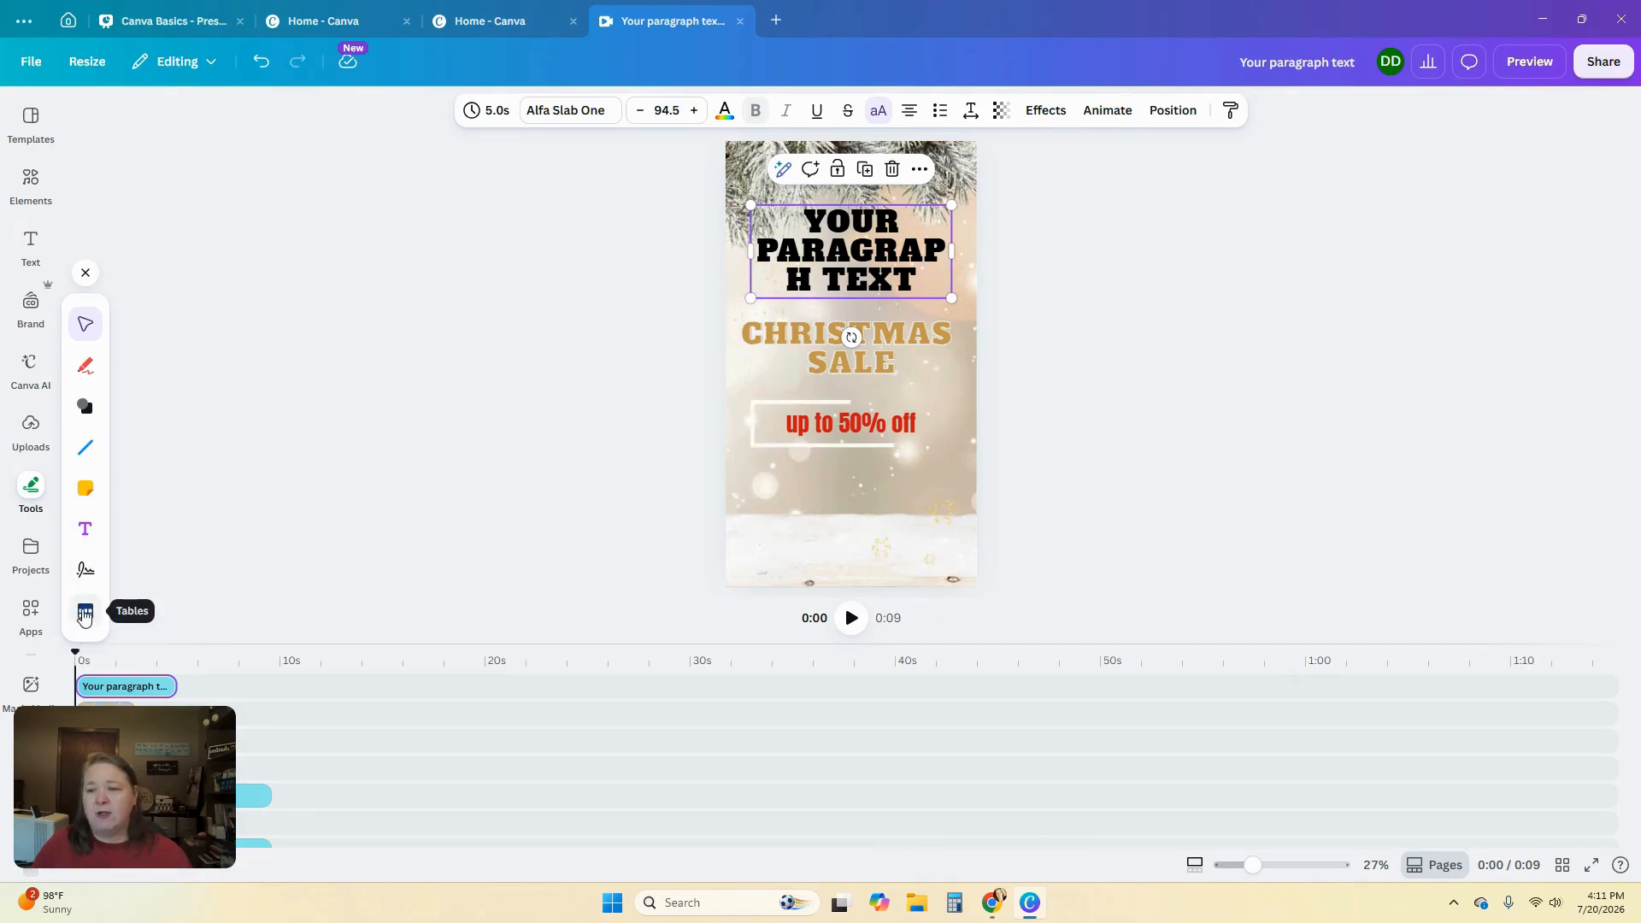
click(85, 272)
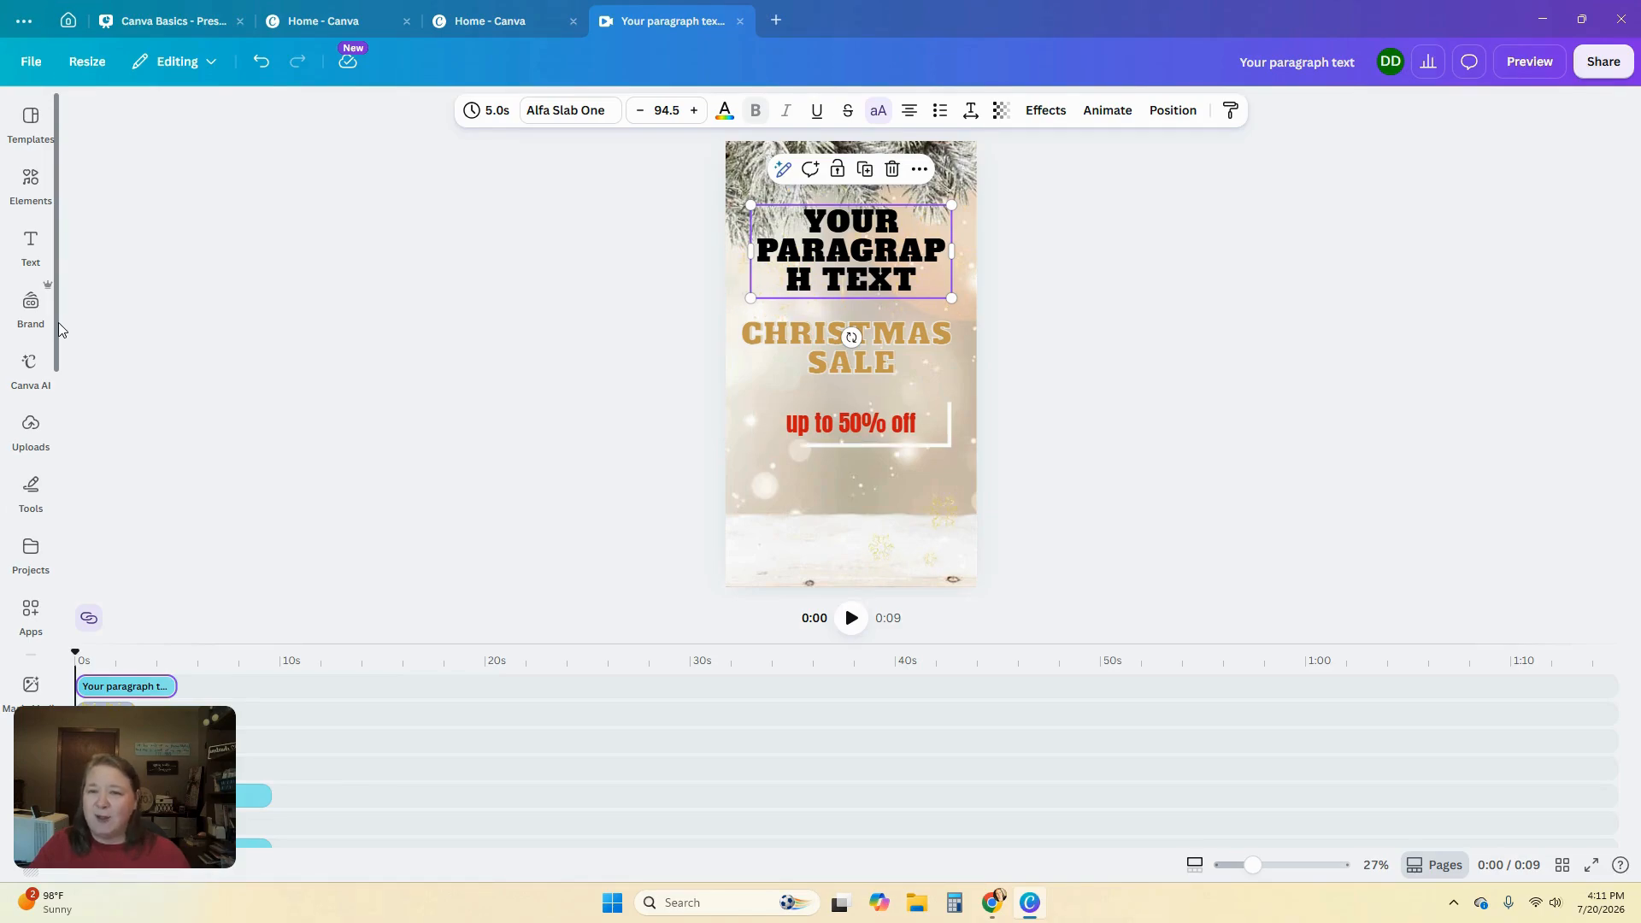
scroll(59, 325, down, 1)
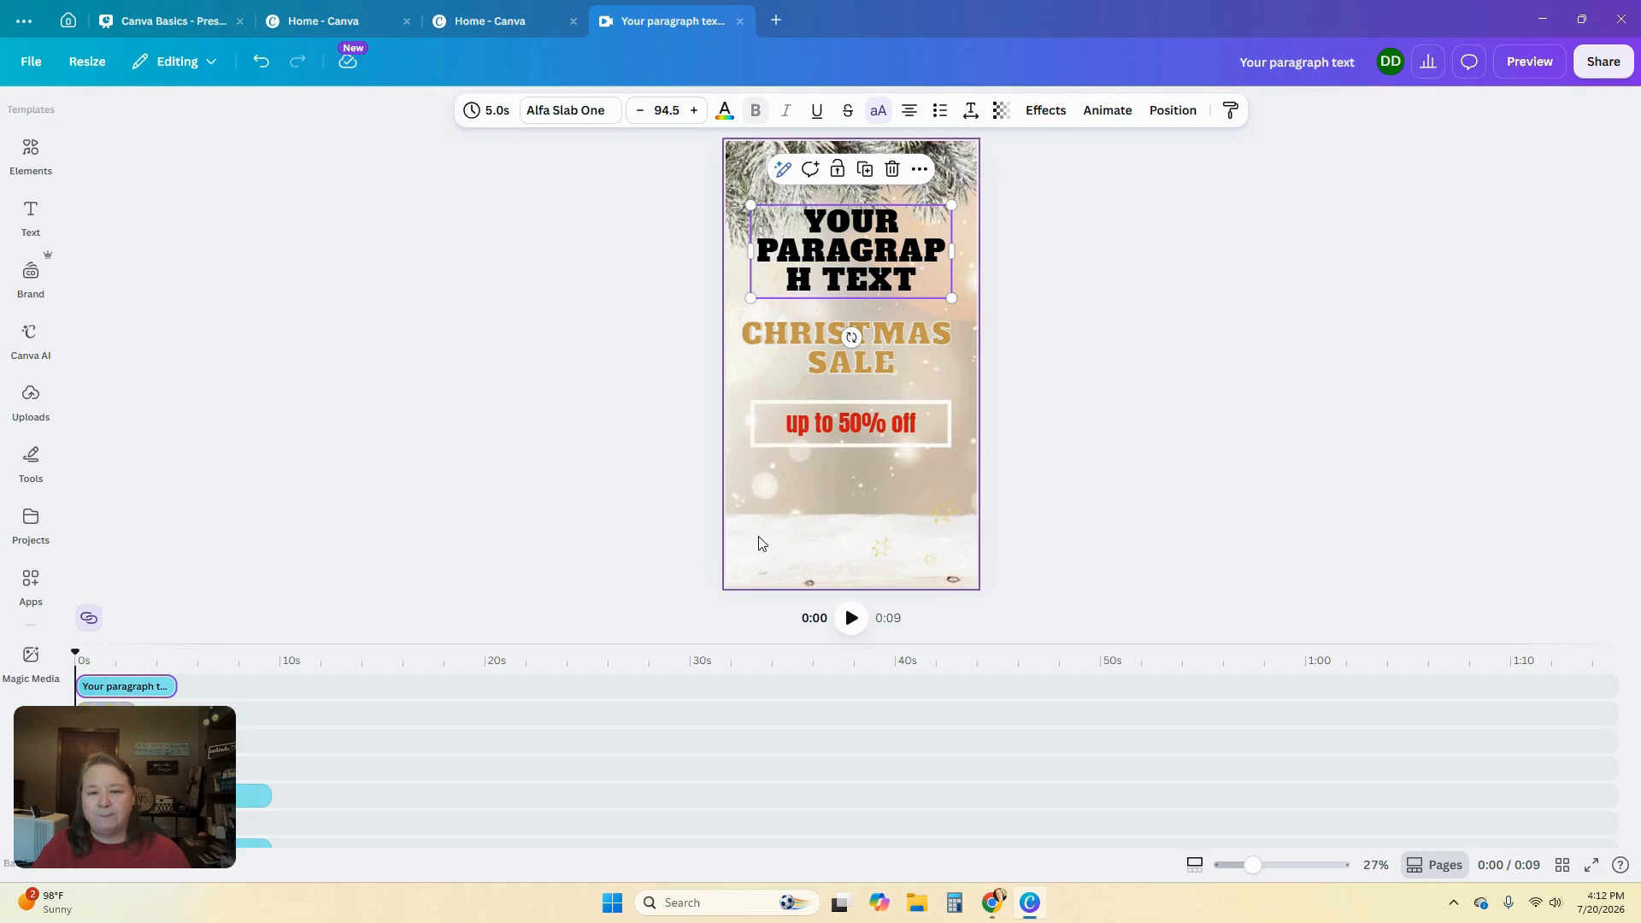
Select the new text box and widen its letter spacing
click(749, 403)
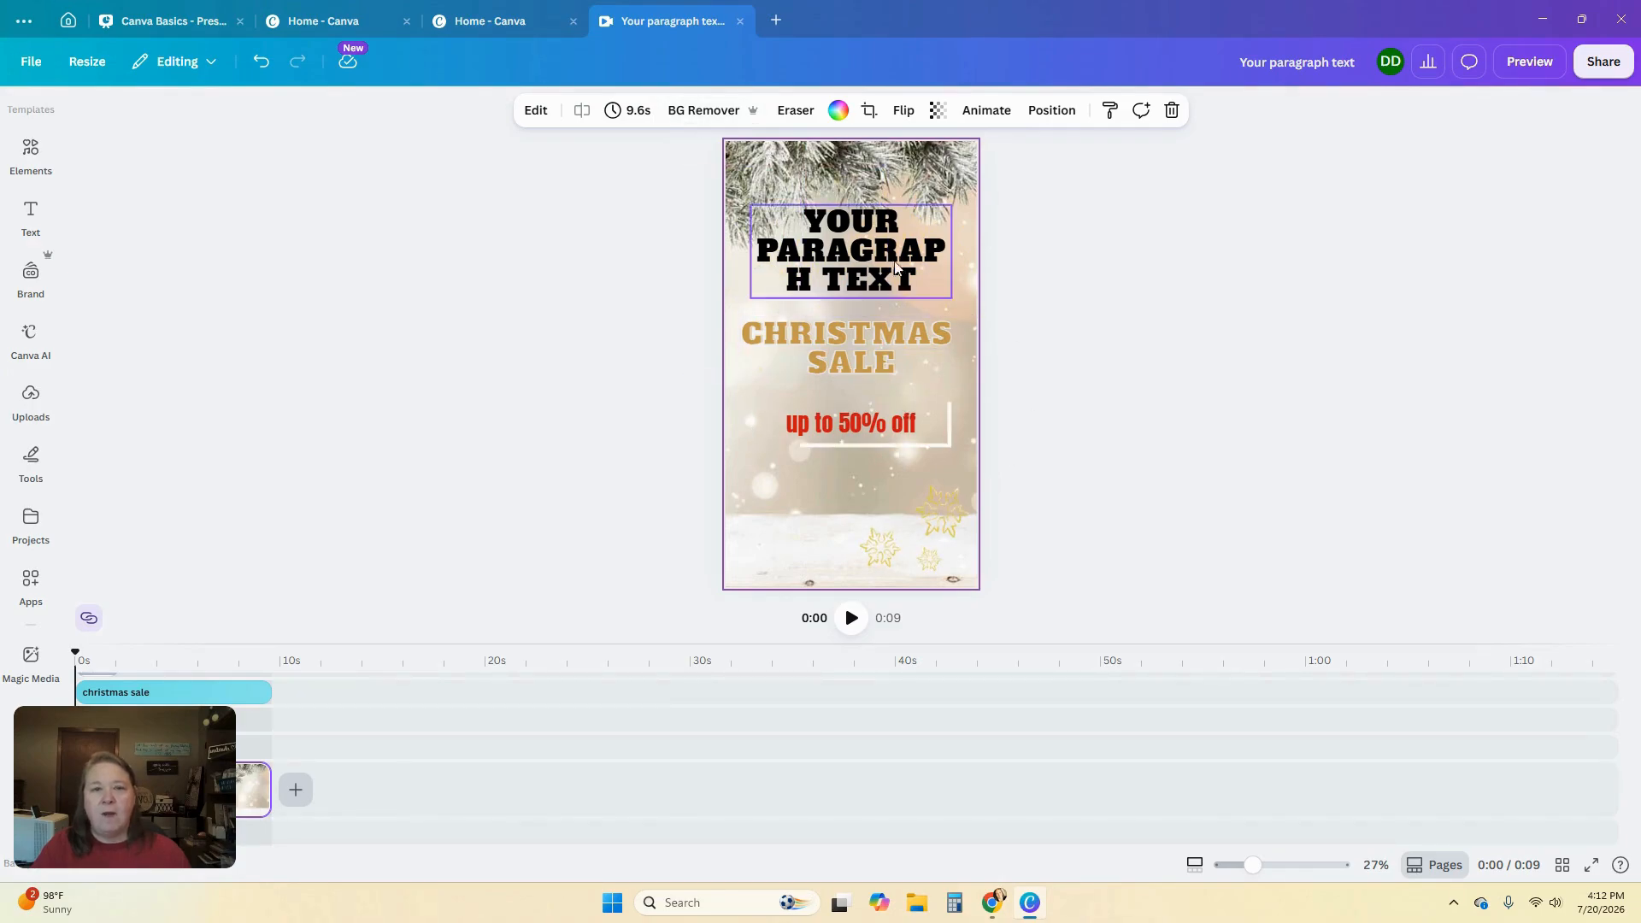
click(865, 256)
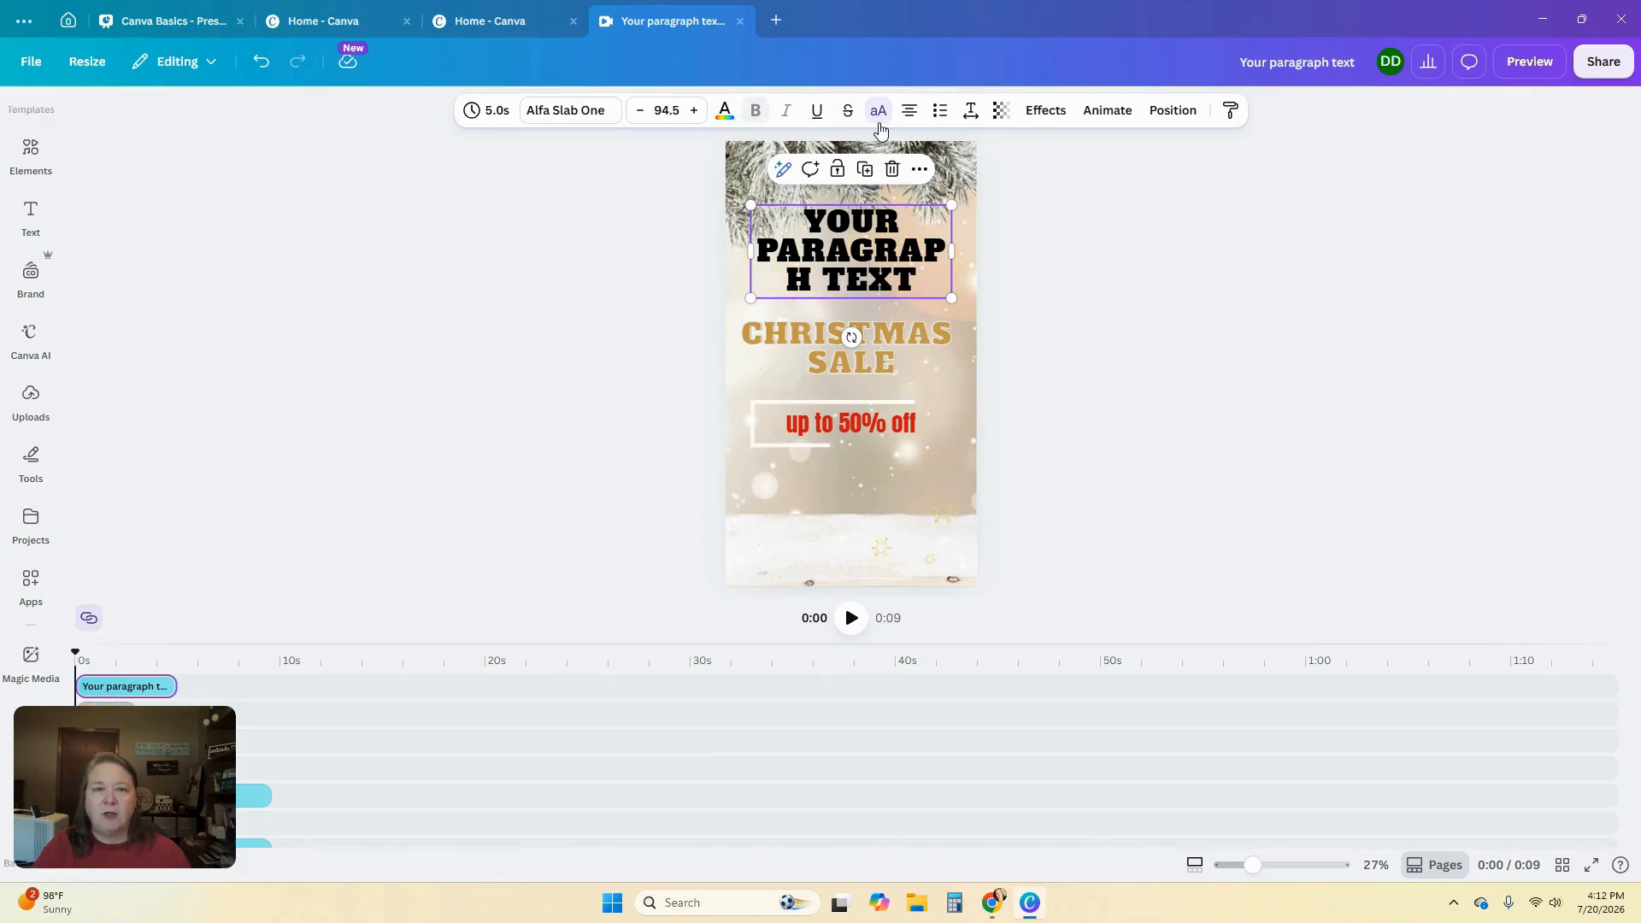
click(972, 116)
mouse_move(920, 177)
mouse_down()
mouse_move(948, 178)
mouse_move(928, 178)
mouse_up()
click(1135, 197)
Apply the Background text effect to the new text box
click(1001, 110)
drag(1036, 179, 1078, 190)
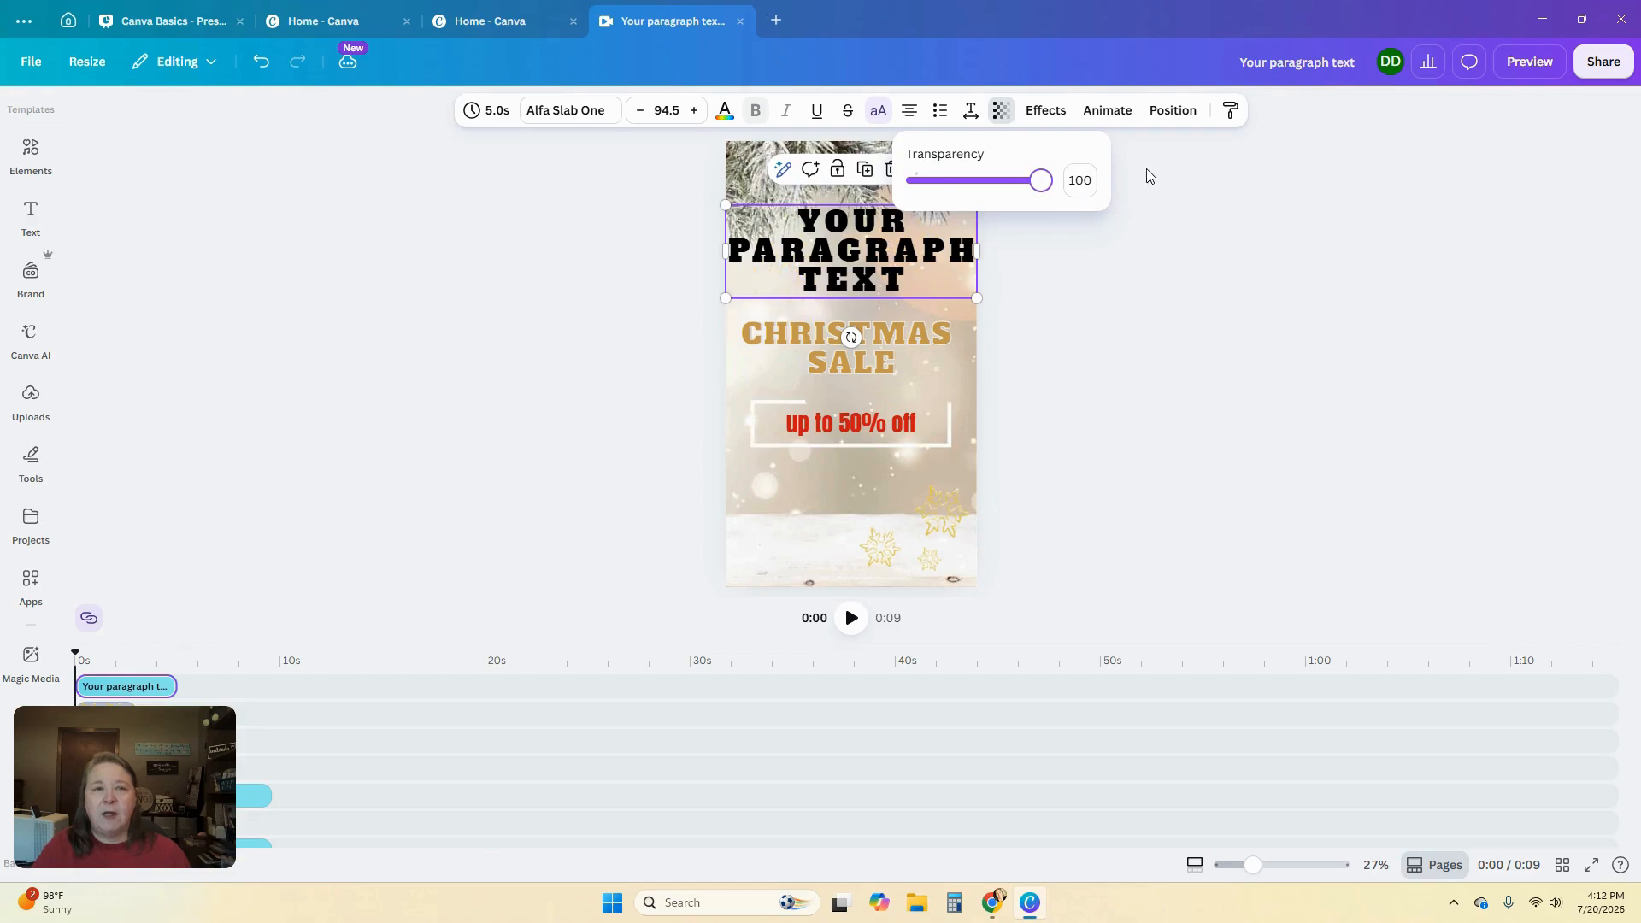
click(1043, 111)
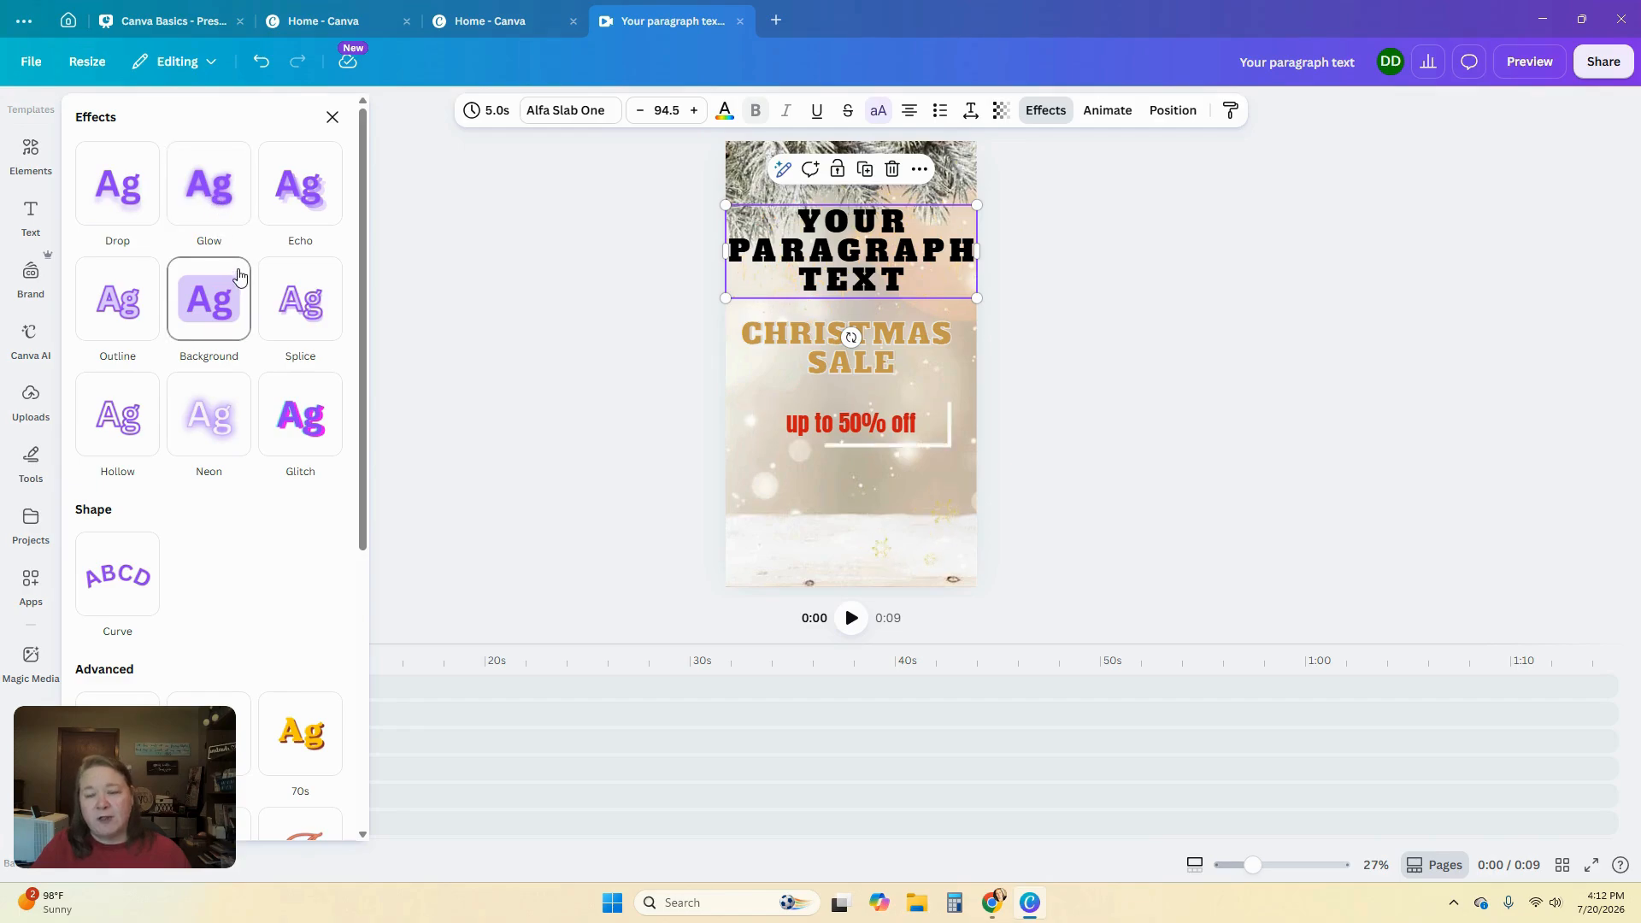
click(134, 316)
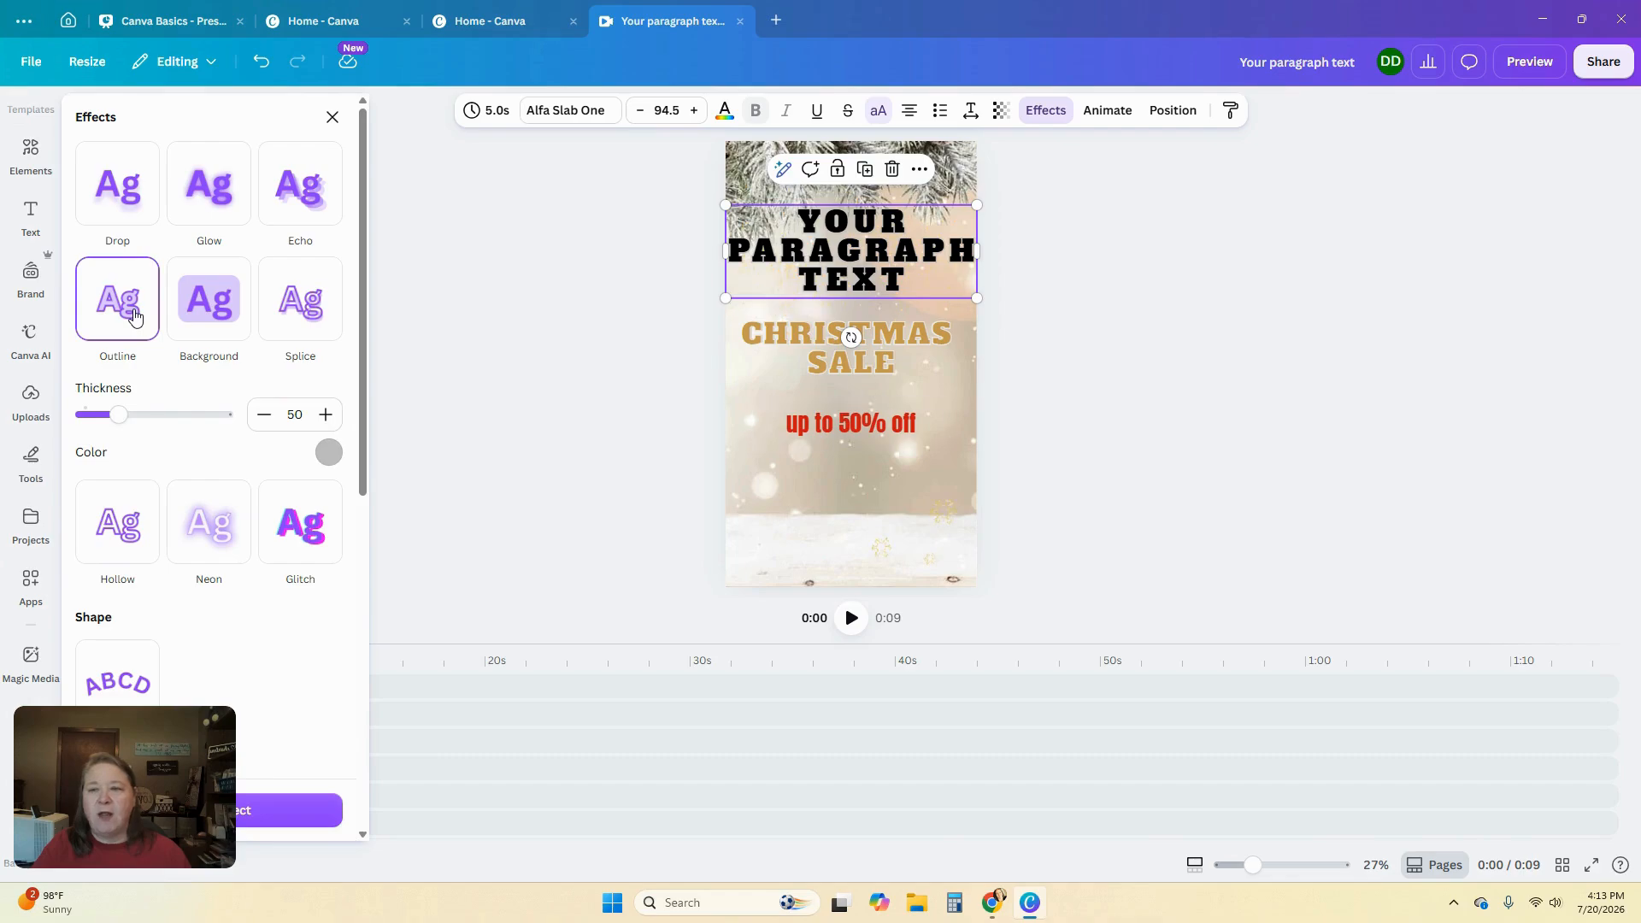
click(214, 323)
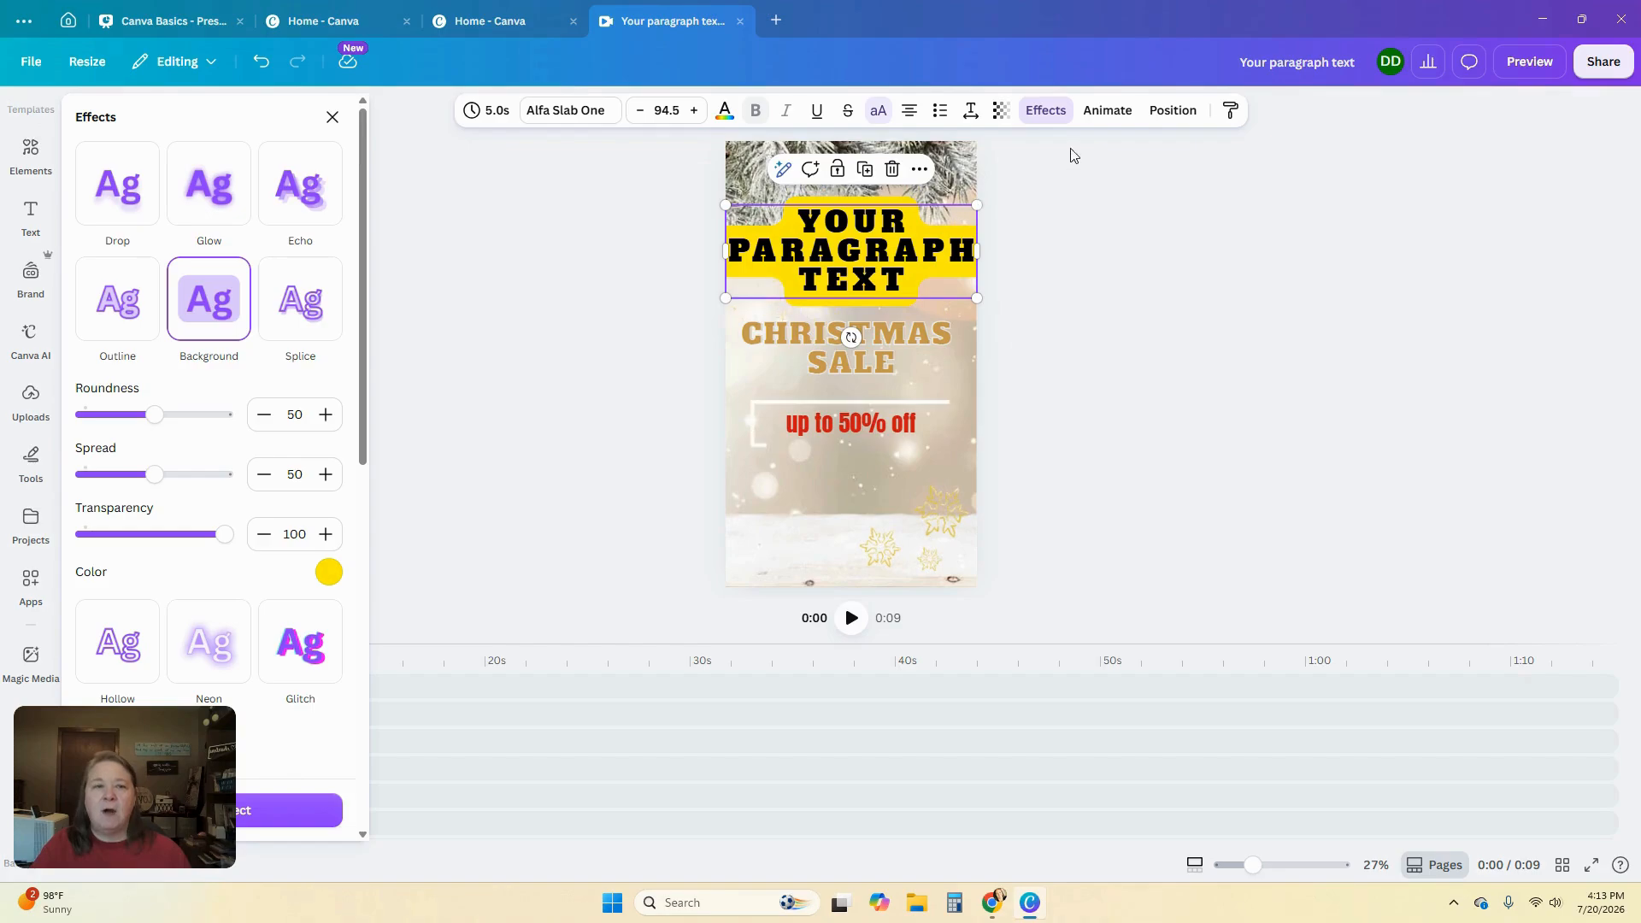
Apply the Typewriter animation to the new text box
click(1108, 111)
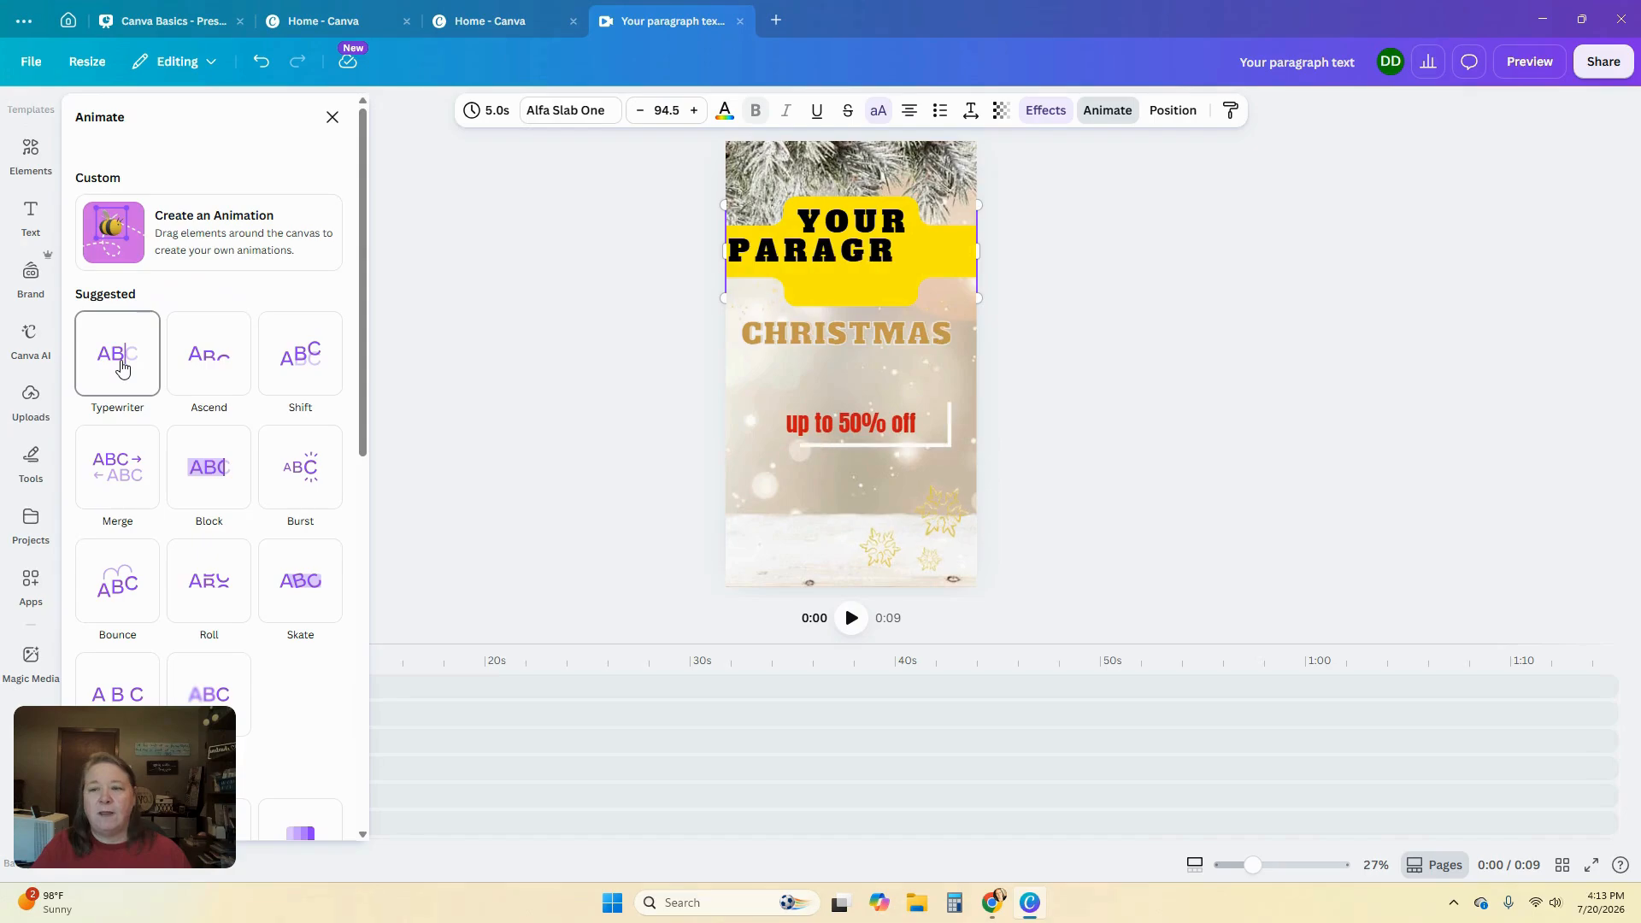
click(105, 370)
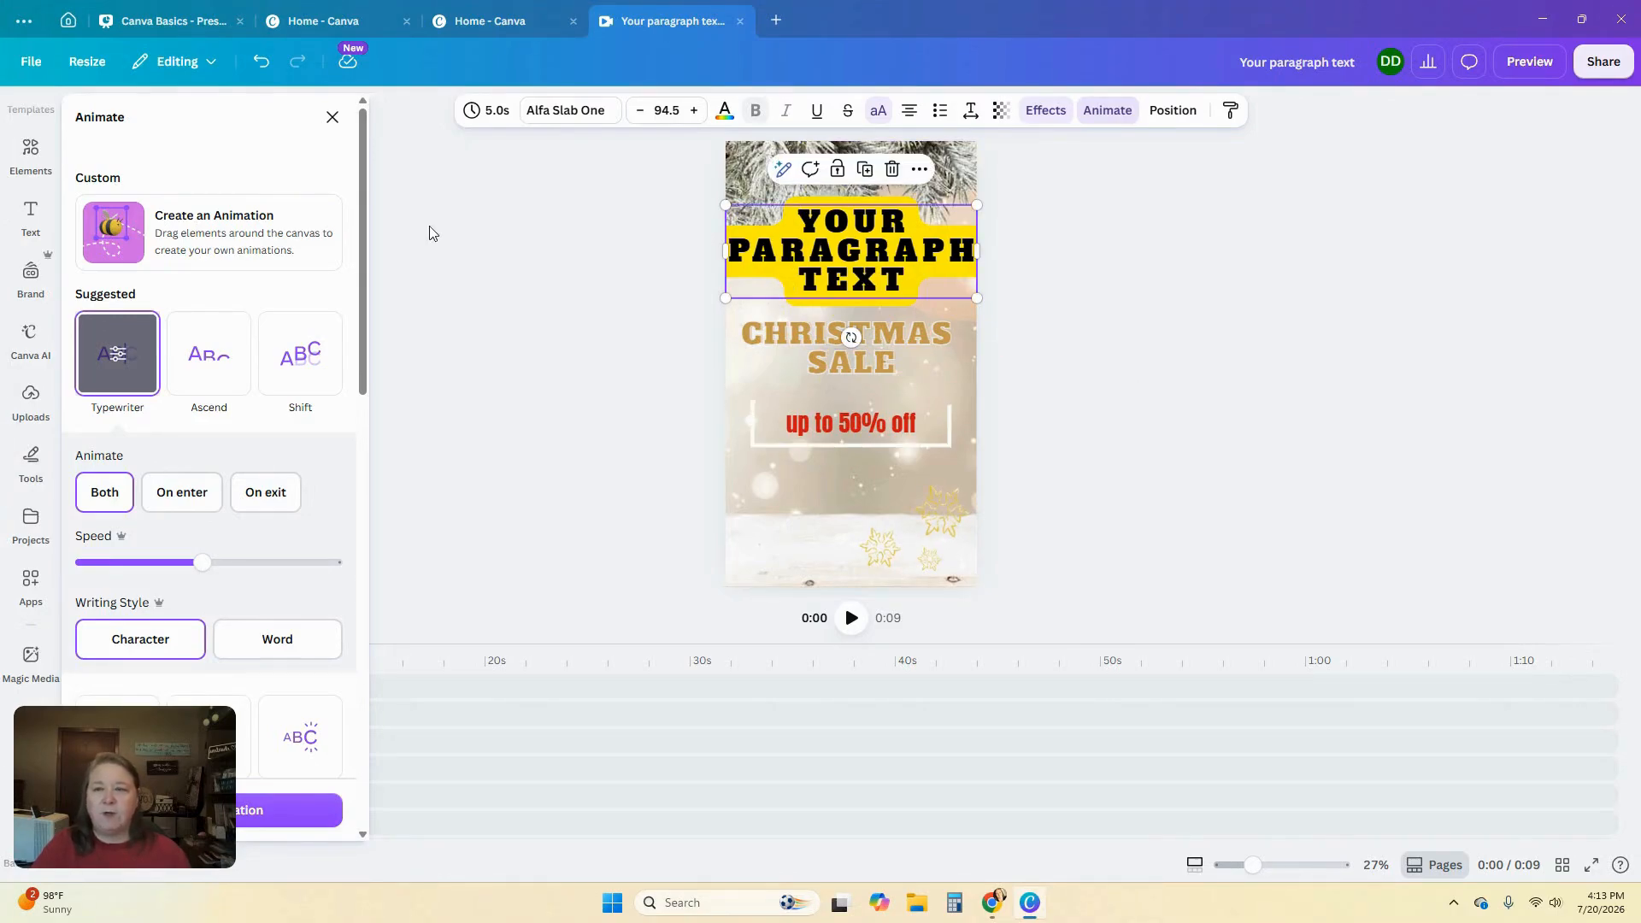
click(333, 117)
Move the text box's layer far down the layer order, just above the background layers
click(1171, 110)
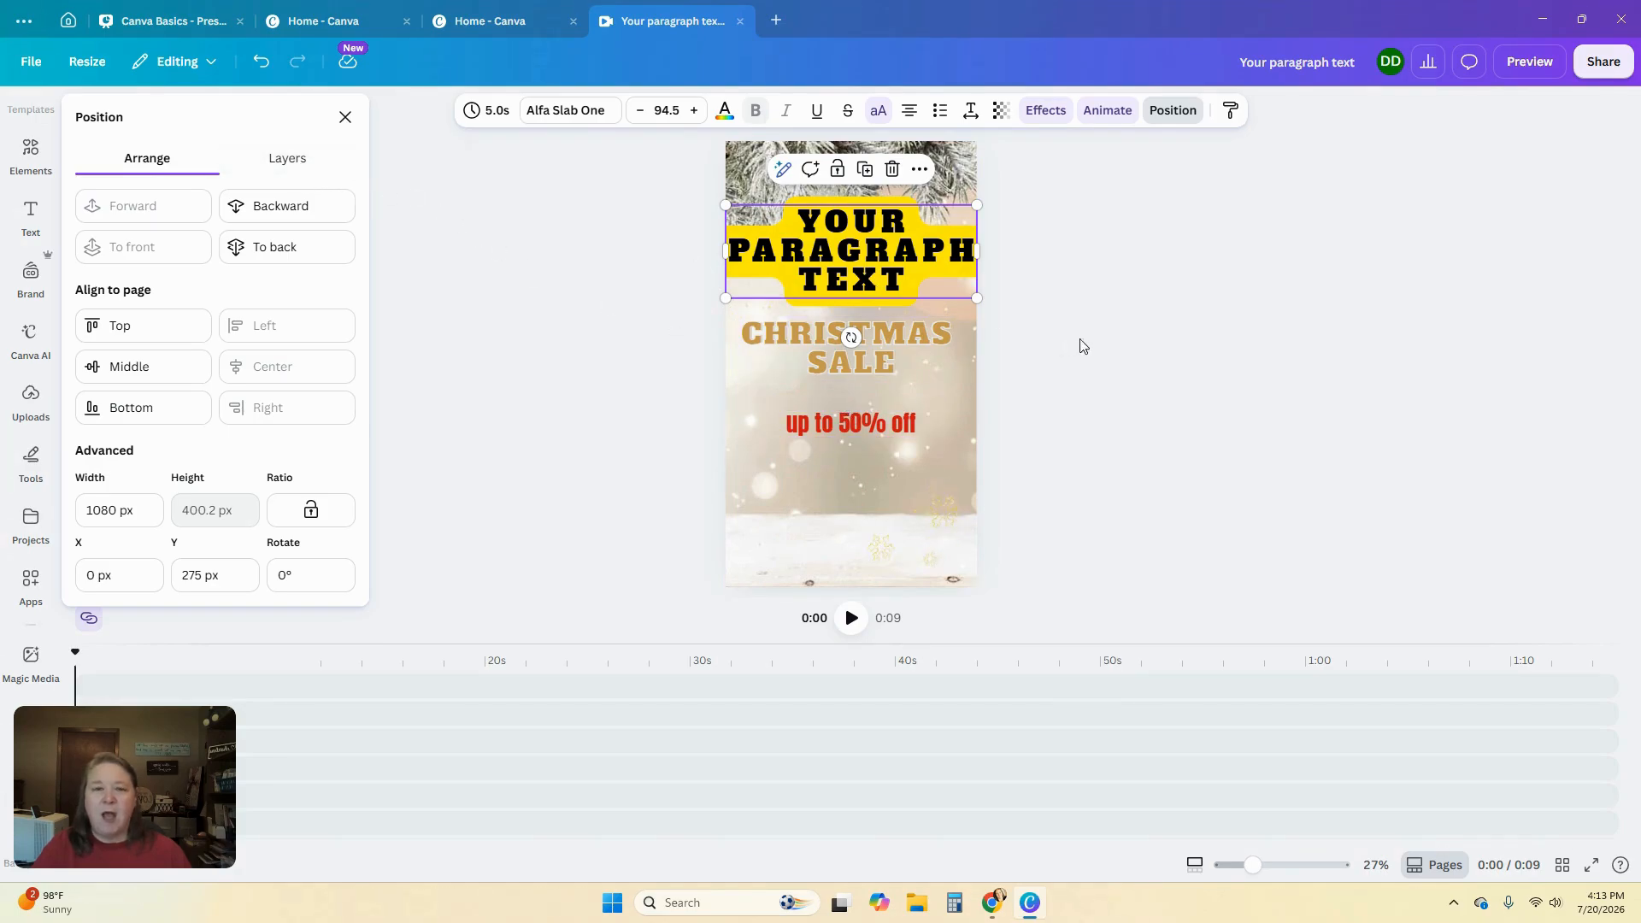
click(294, 157)
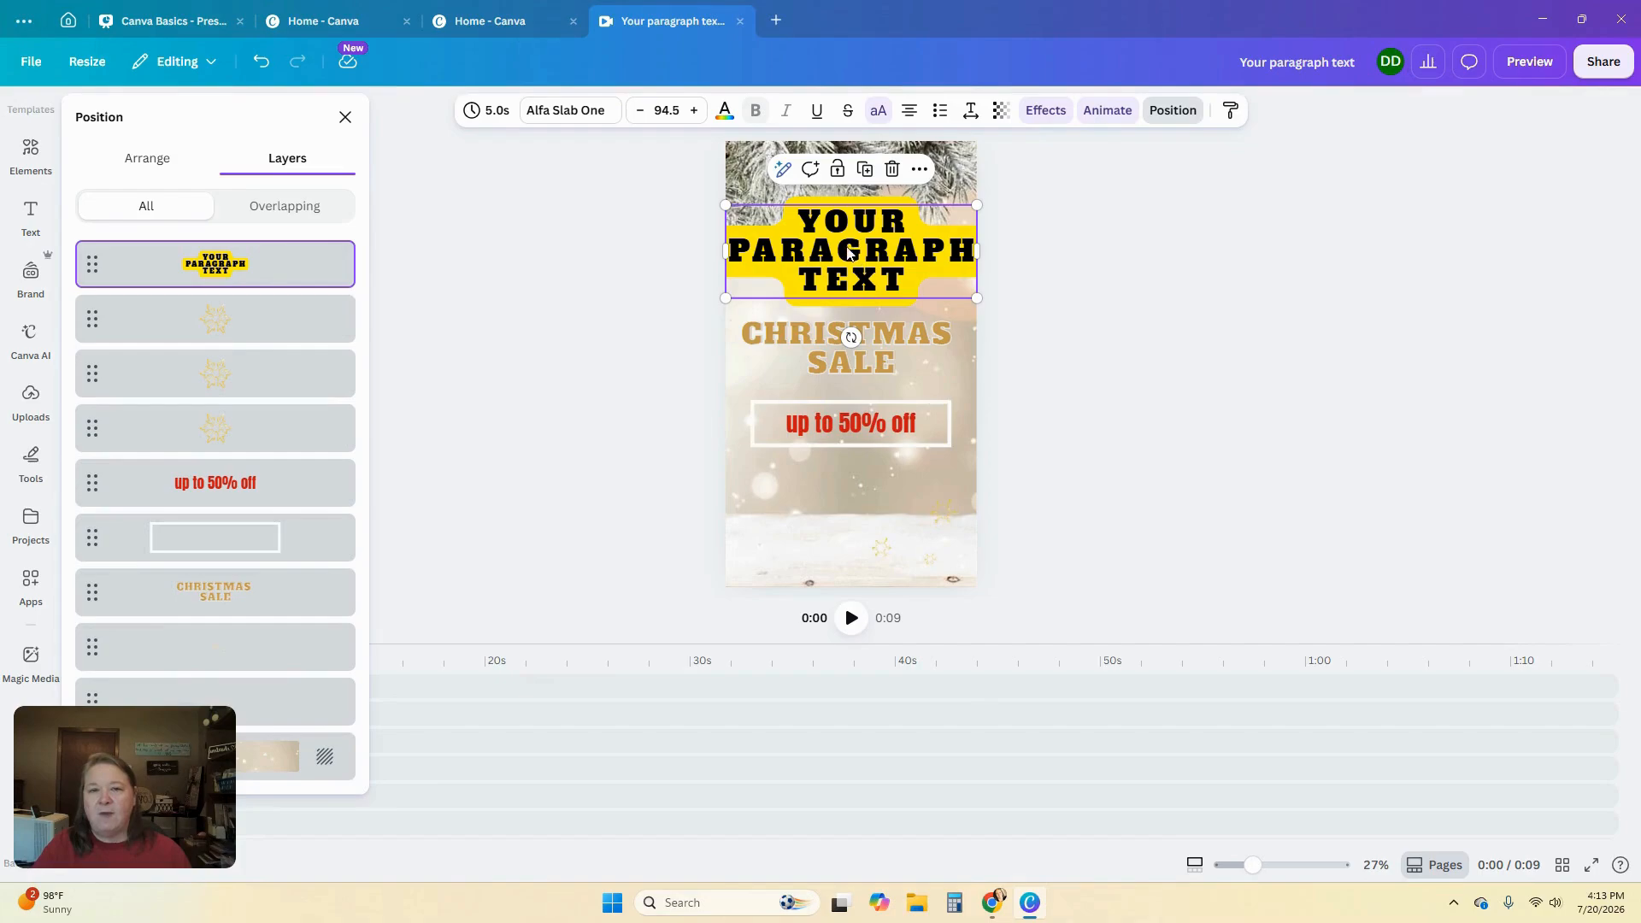
right_click(902, 258)
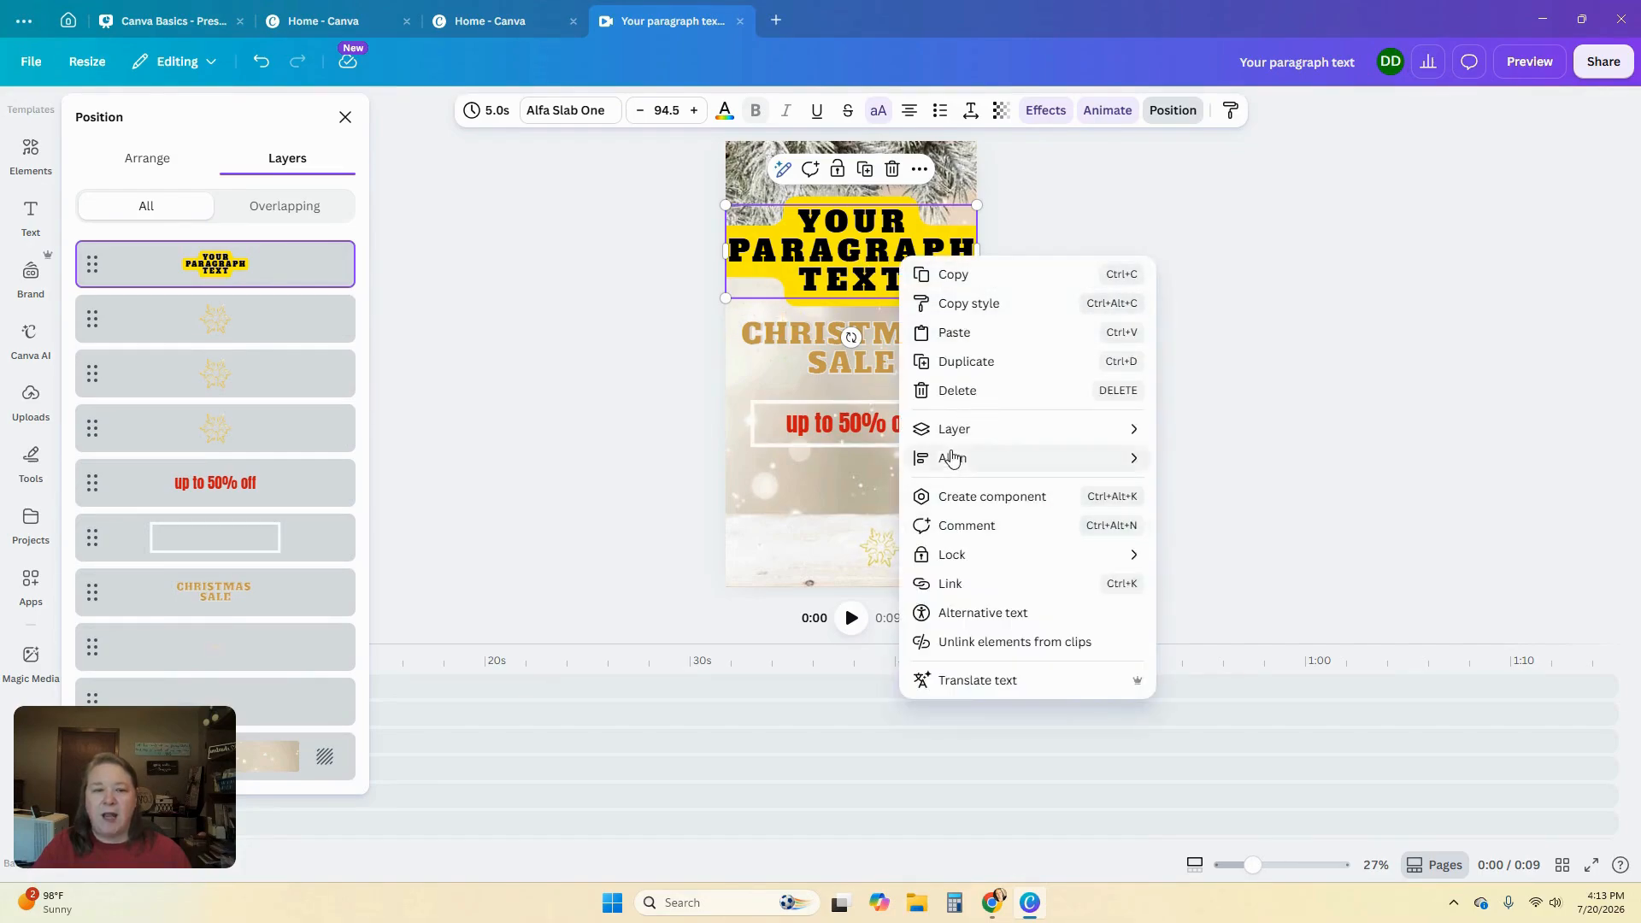
mouse_move(989, 434)
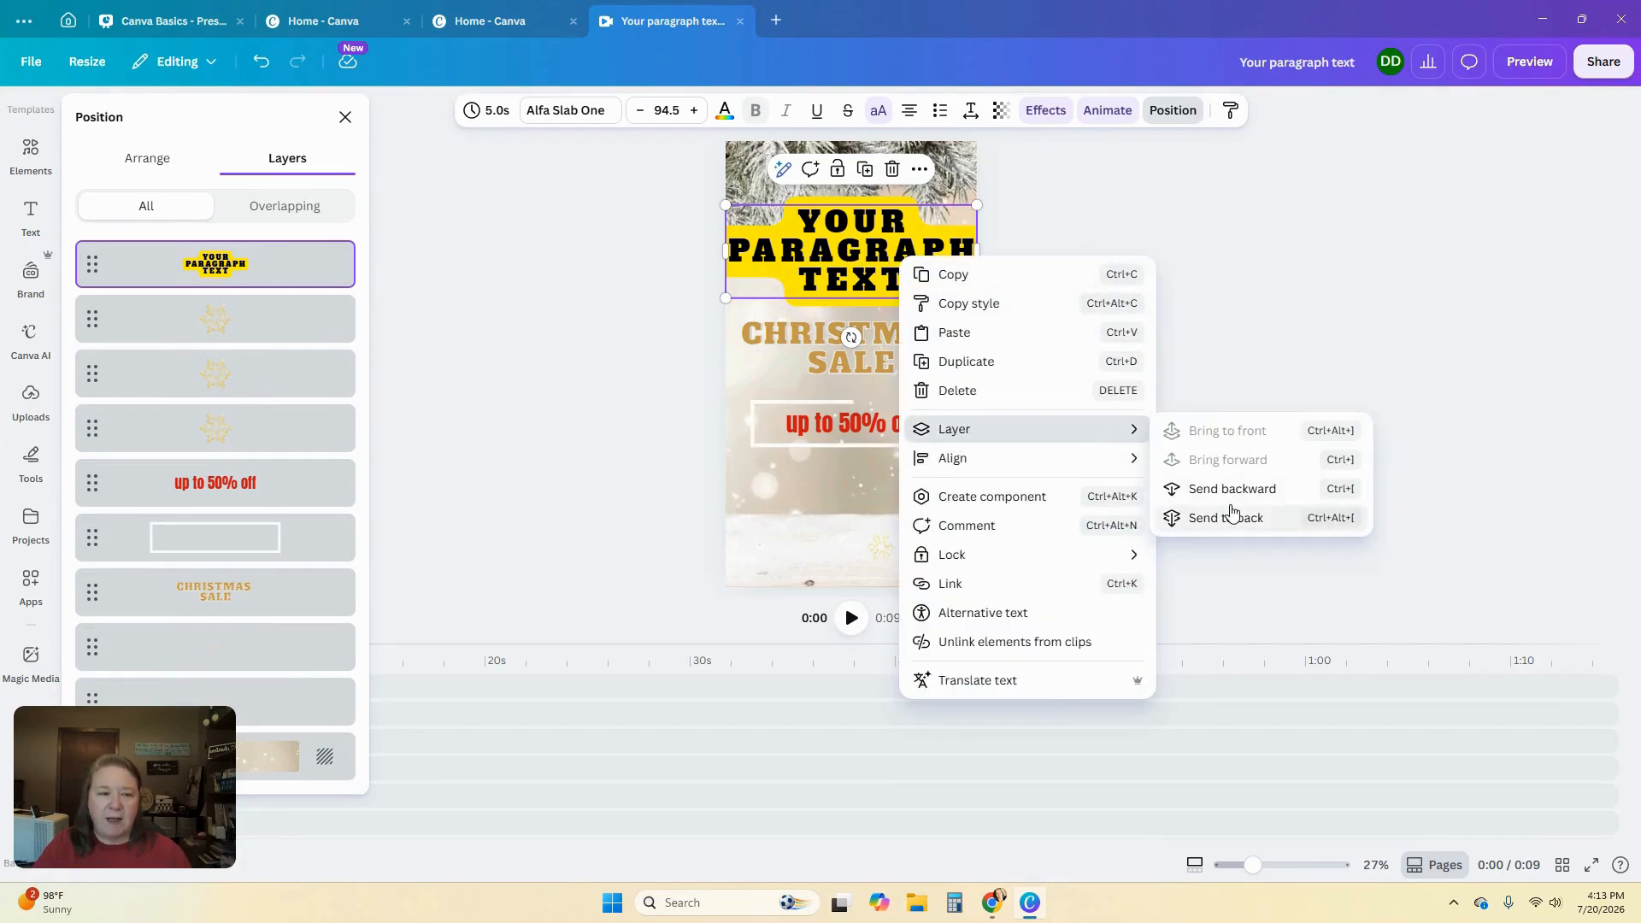
click(283, 276)
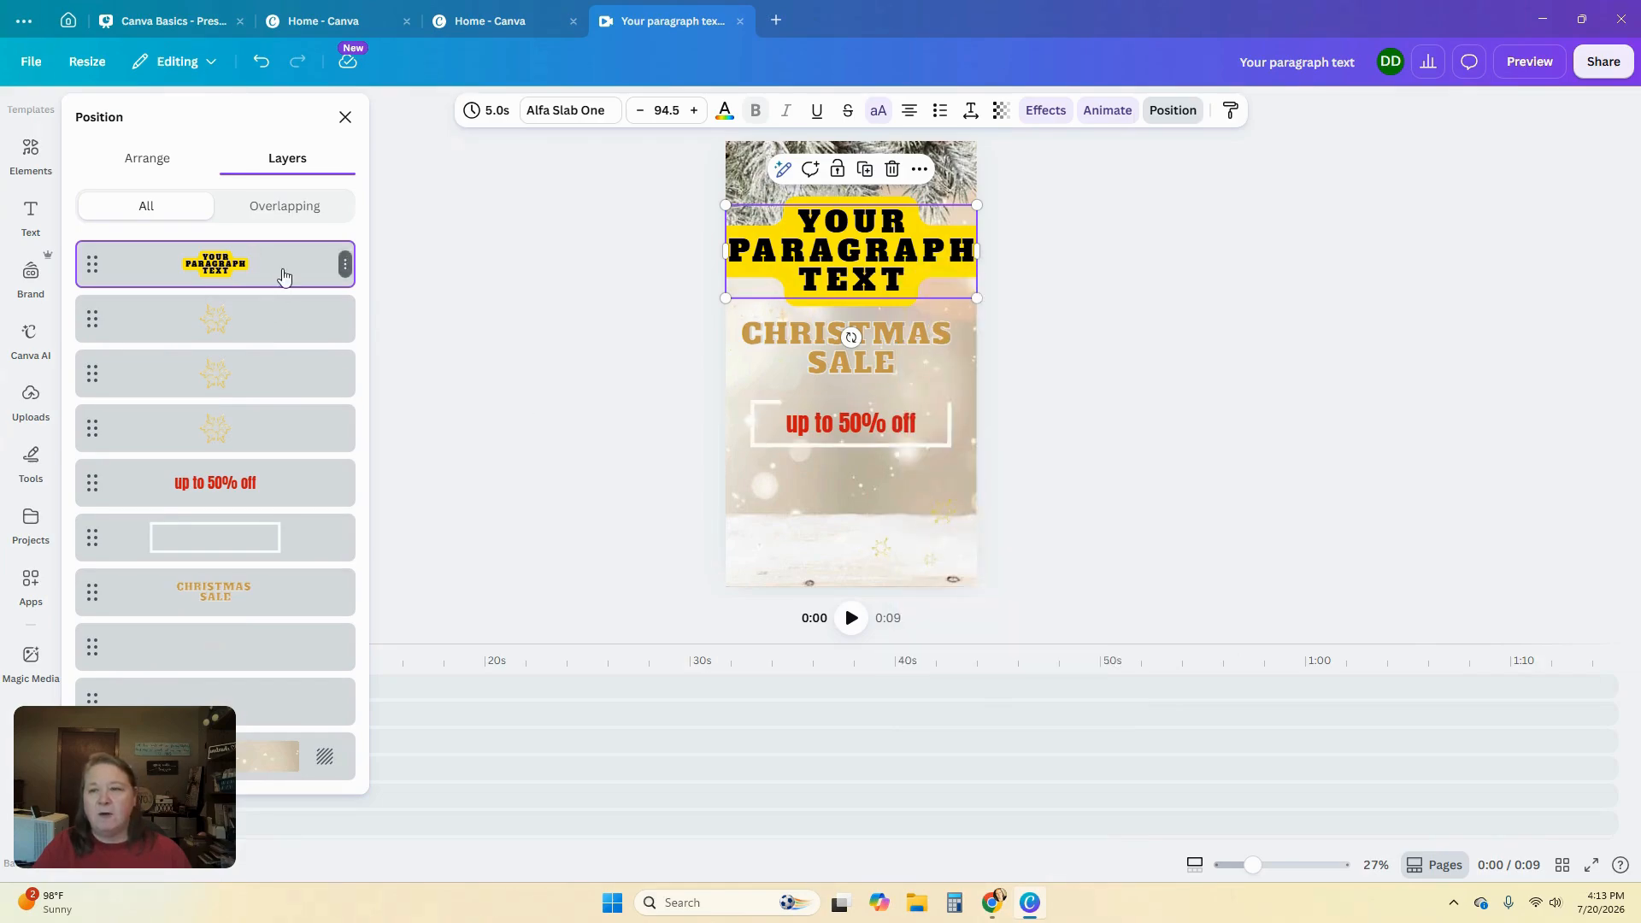
drag(284, 268, 290, 561)
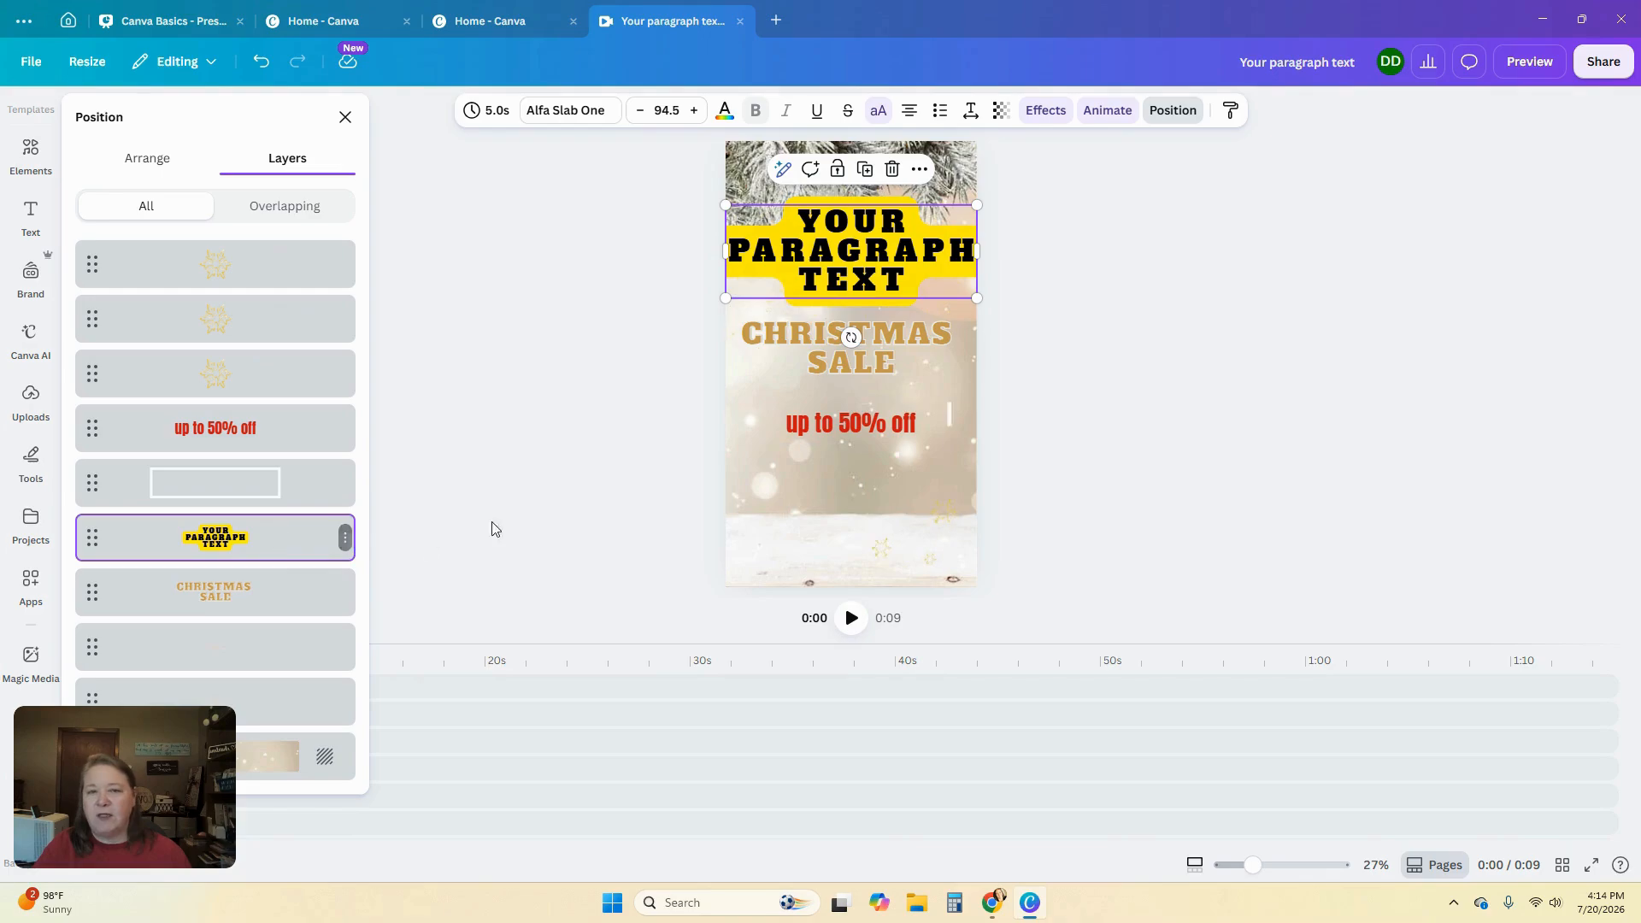
drag(257, 542, 264, 715)
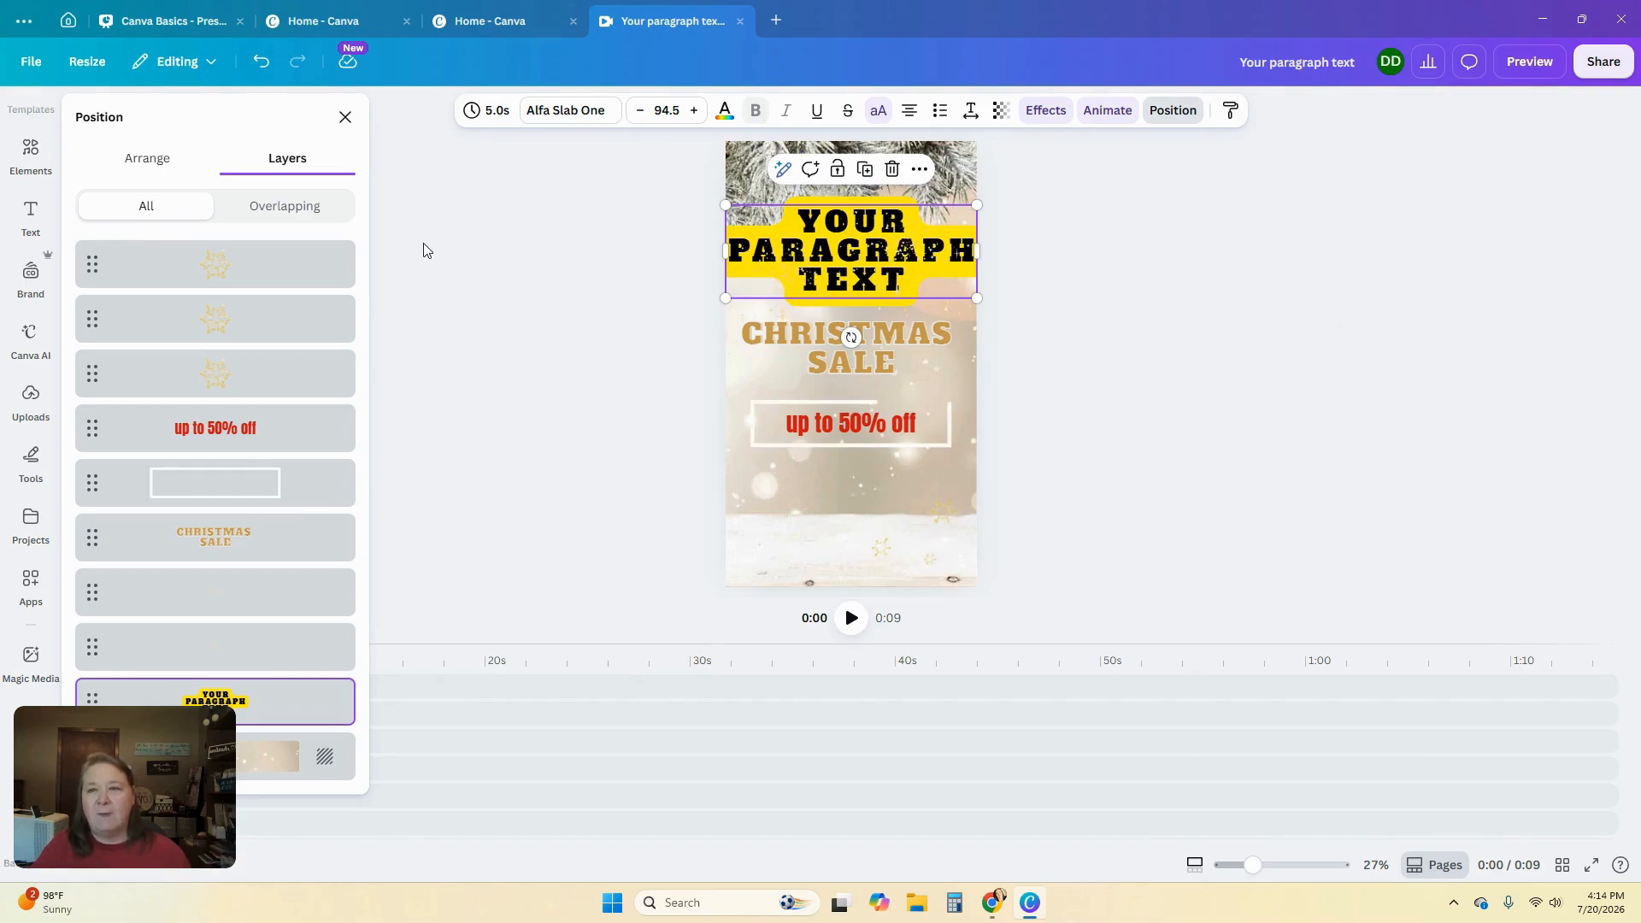
click(345, 117)
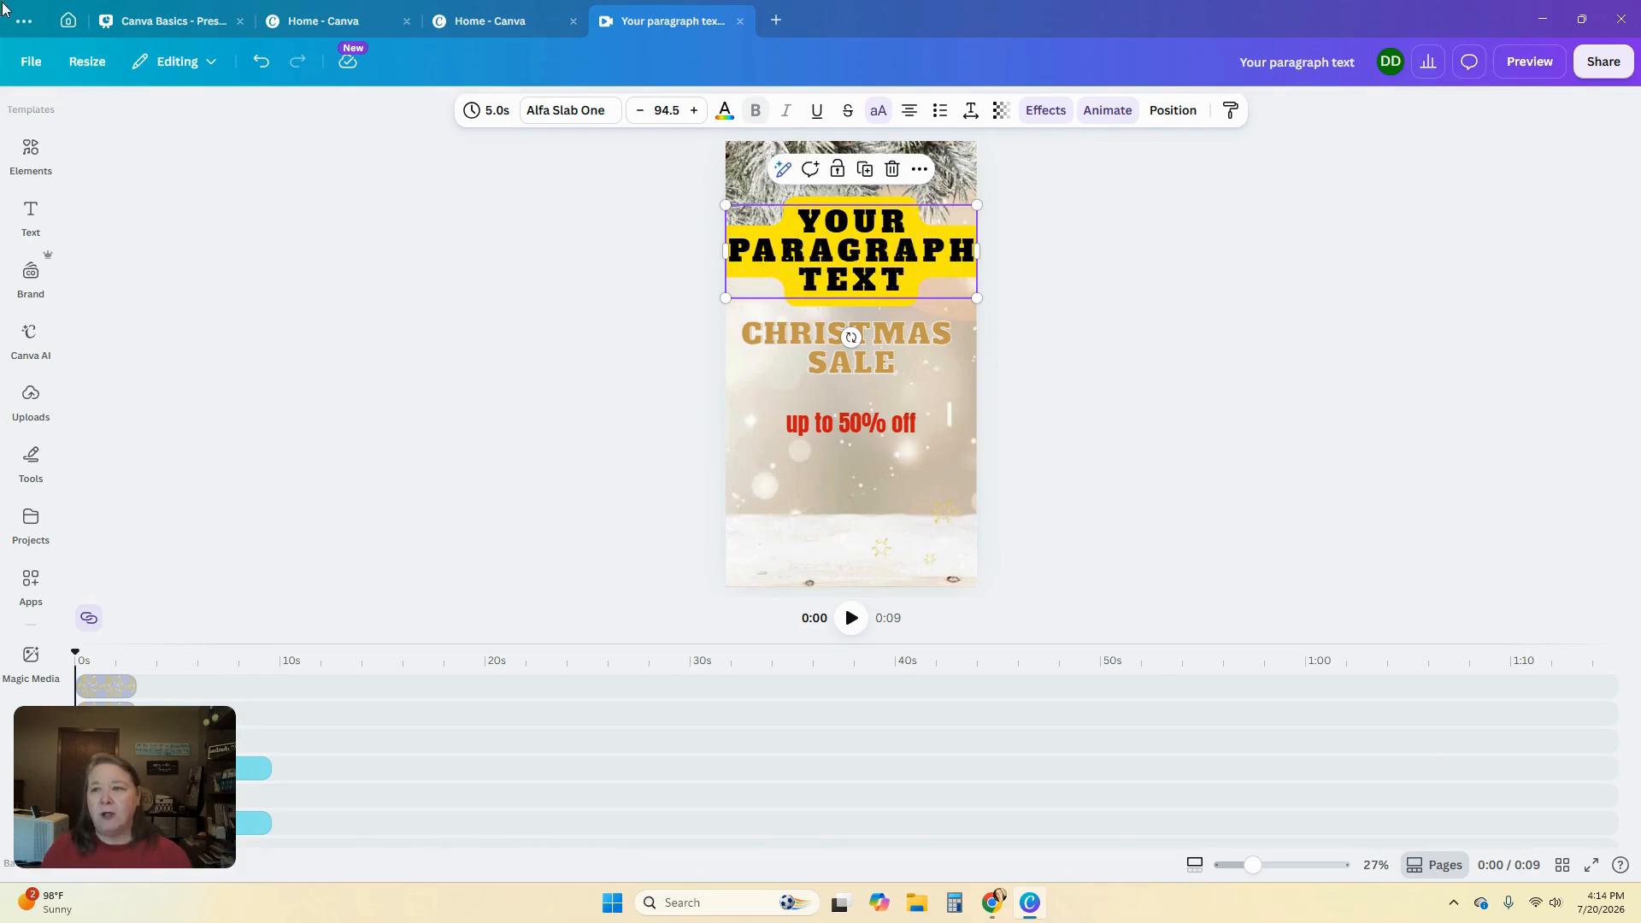
Copy and resize the design to a Facebook Event Cover at 1920 × 1080 px
click(89, 75)
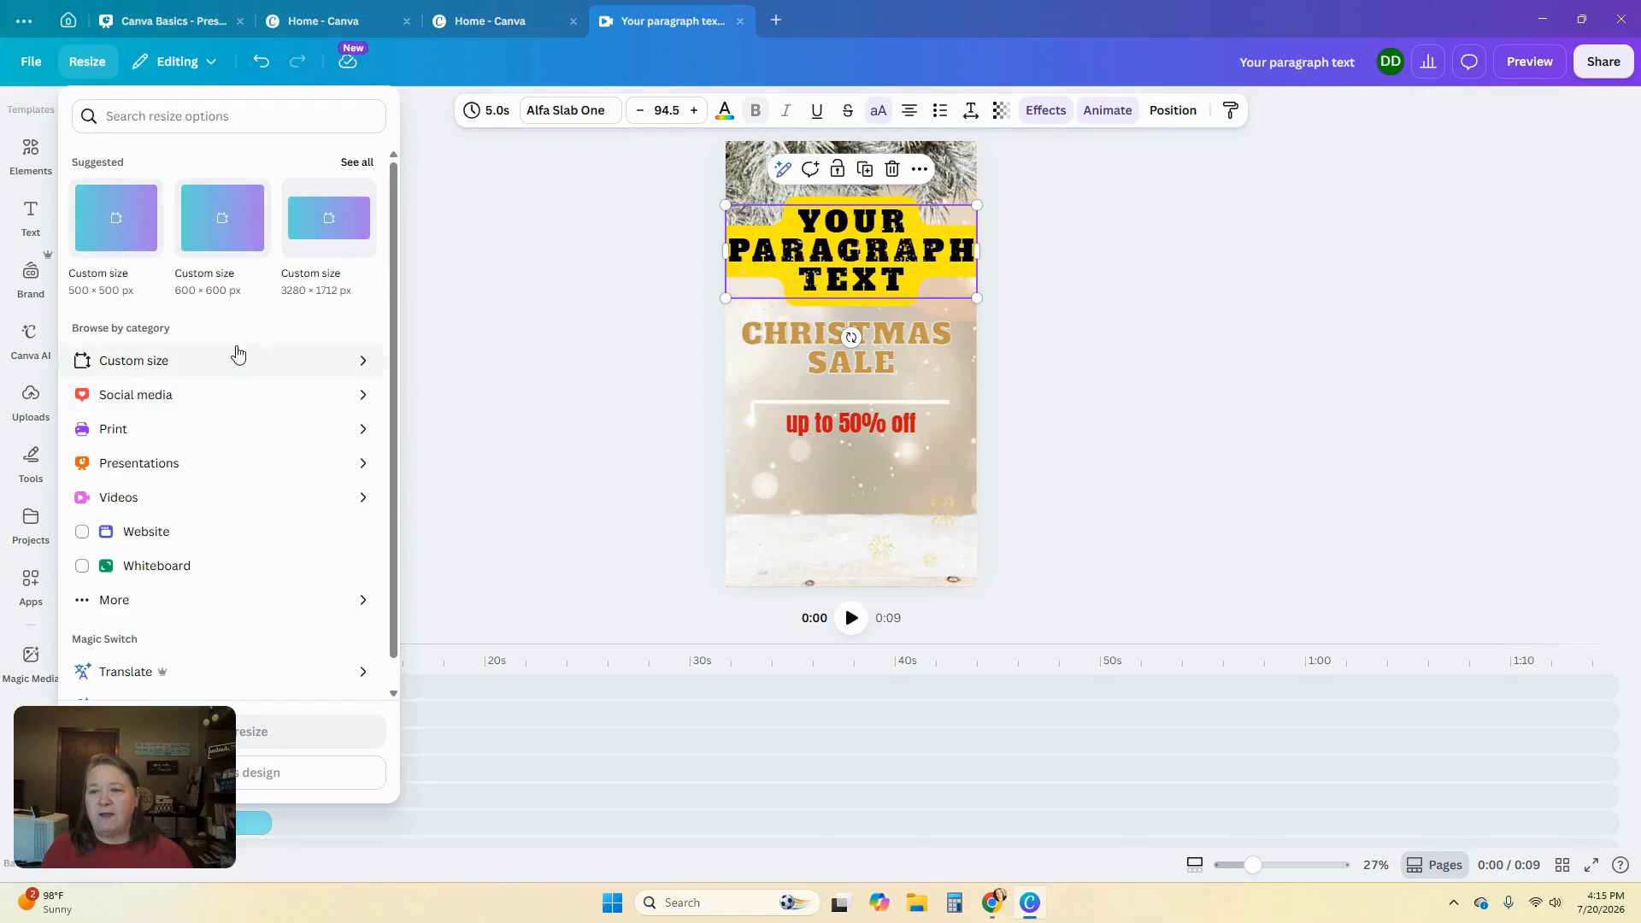
click(143, 398)
scroll(227, 500, down, 2)
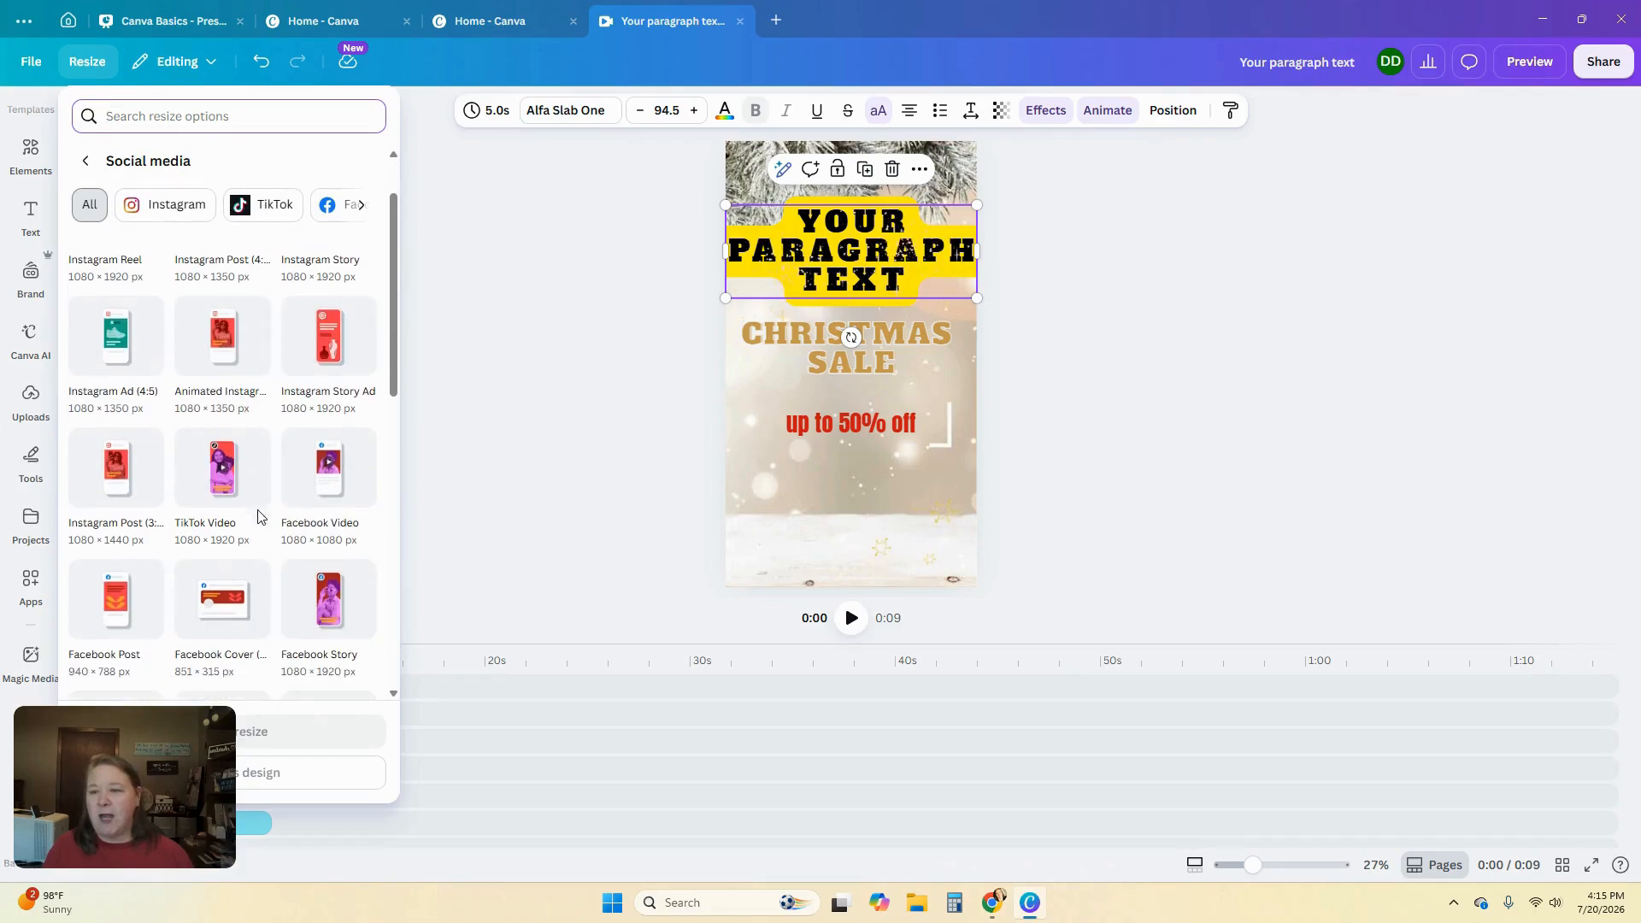
scroll(256, 555, down, 1)
click(229, 567)
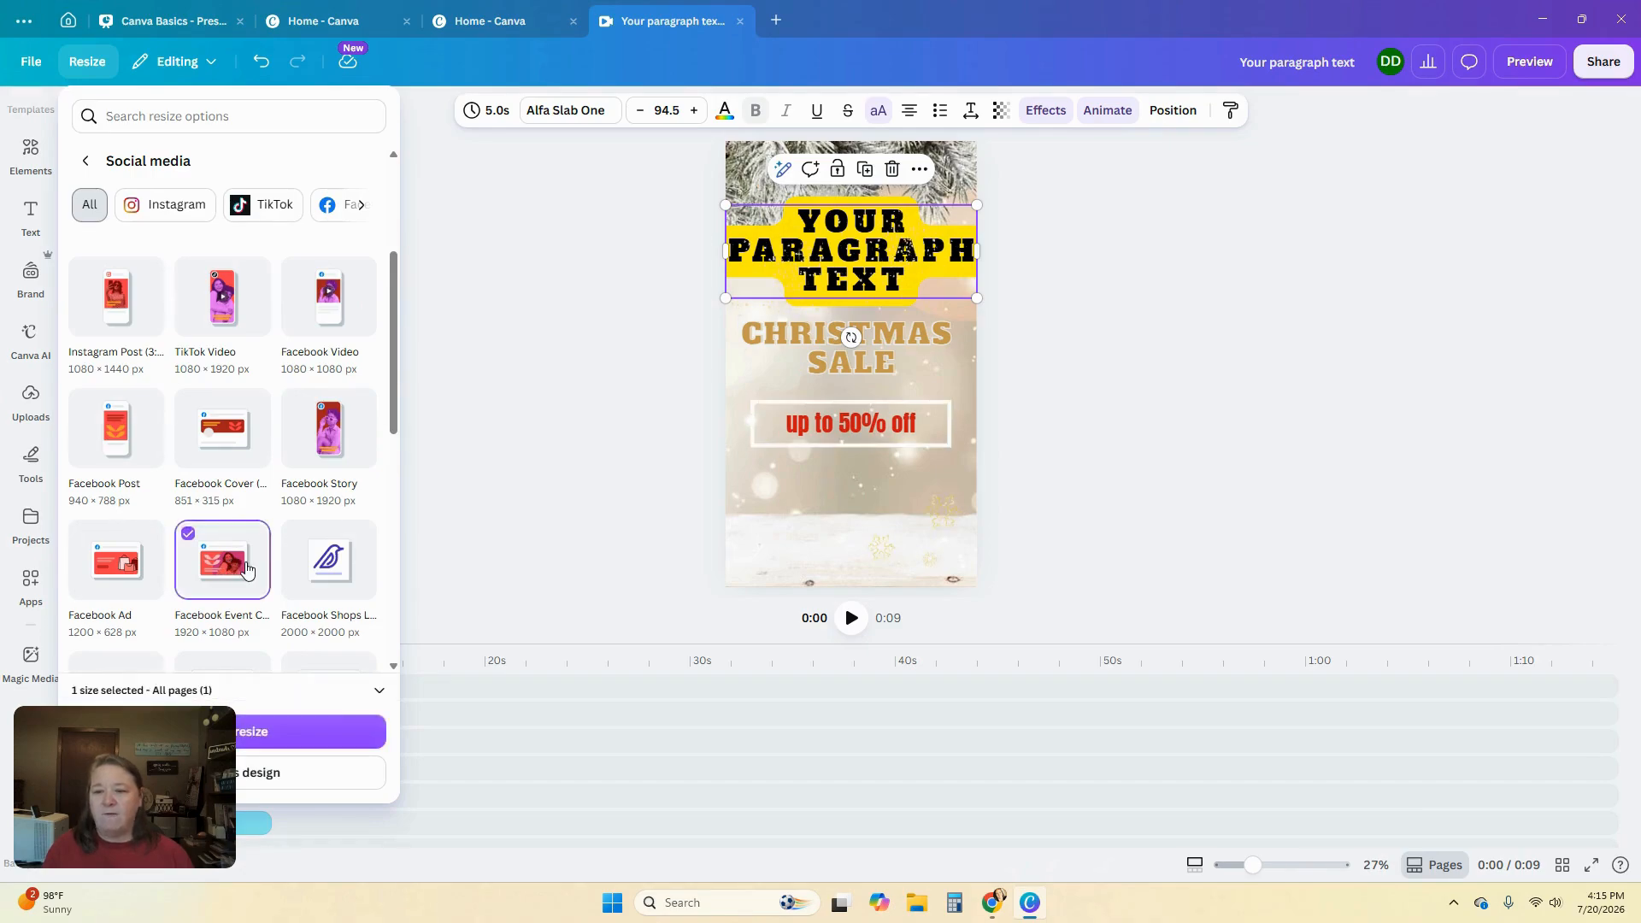
click(314, 734)
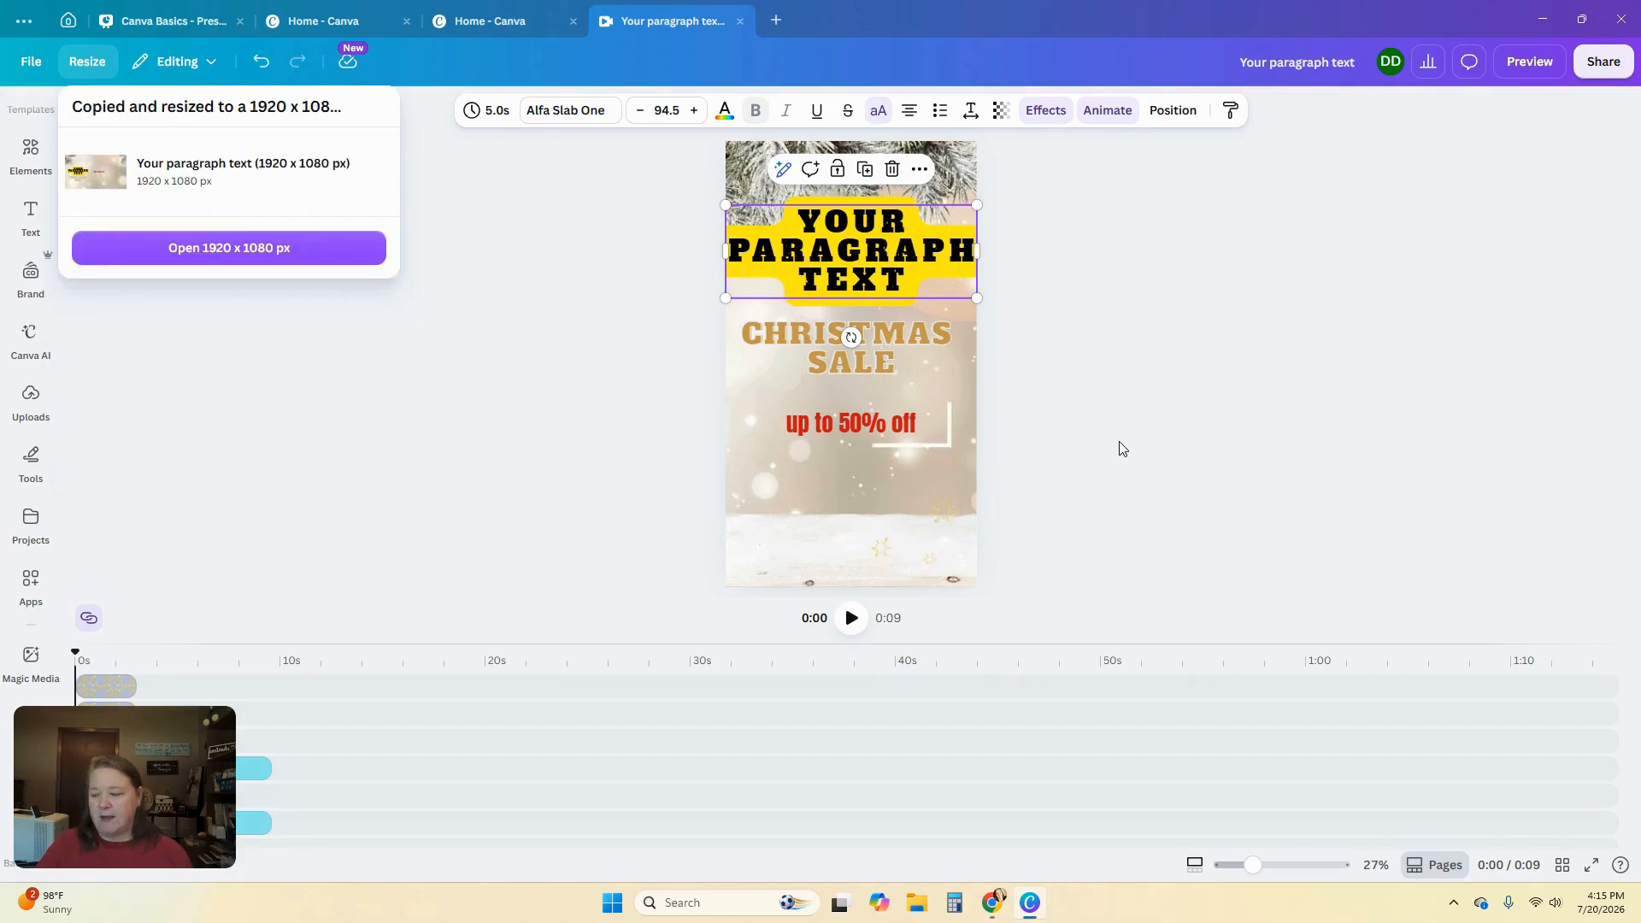
Open the resized 1920 × 1080 px copy in its new tab
click(202, 253)
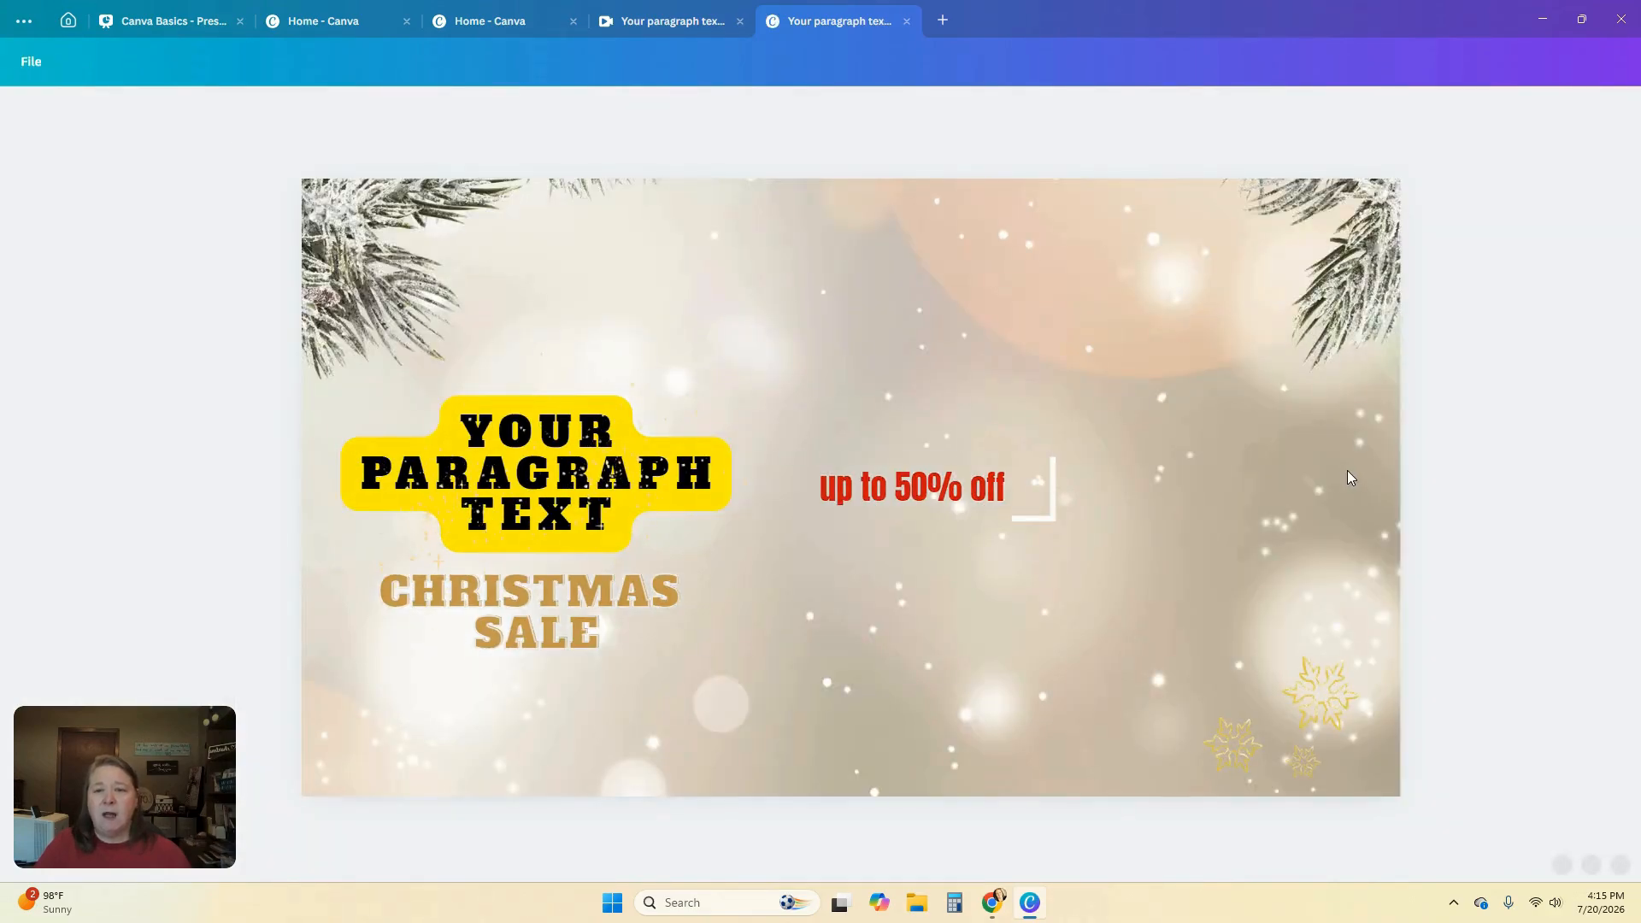
click(685, 36)
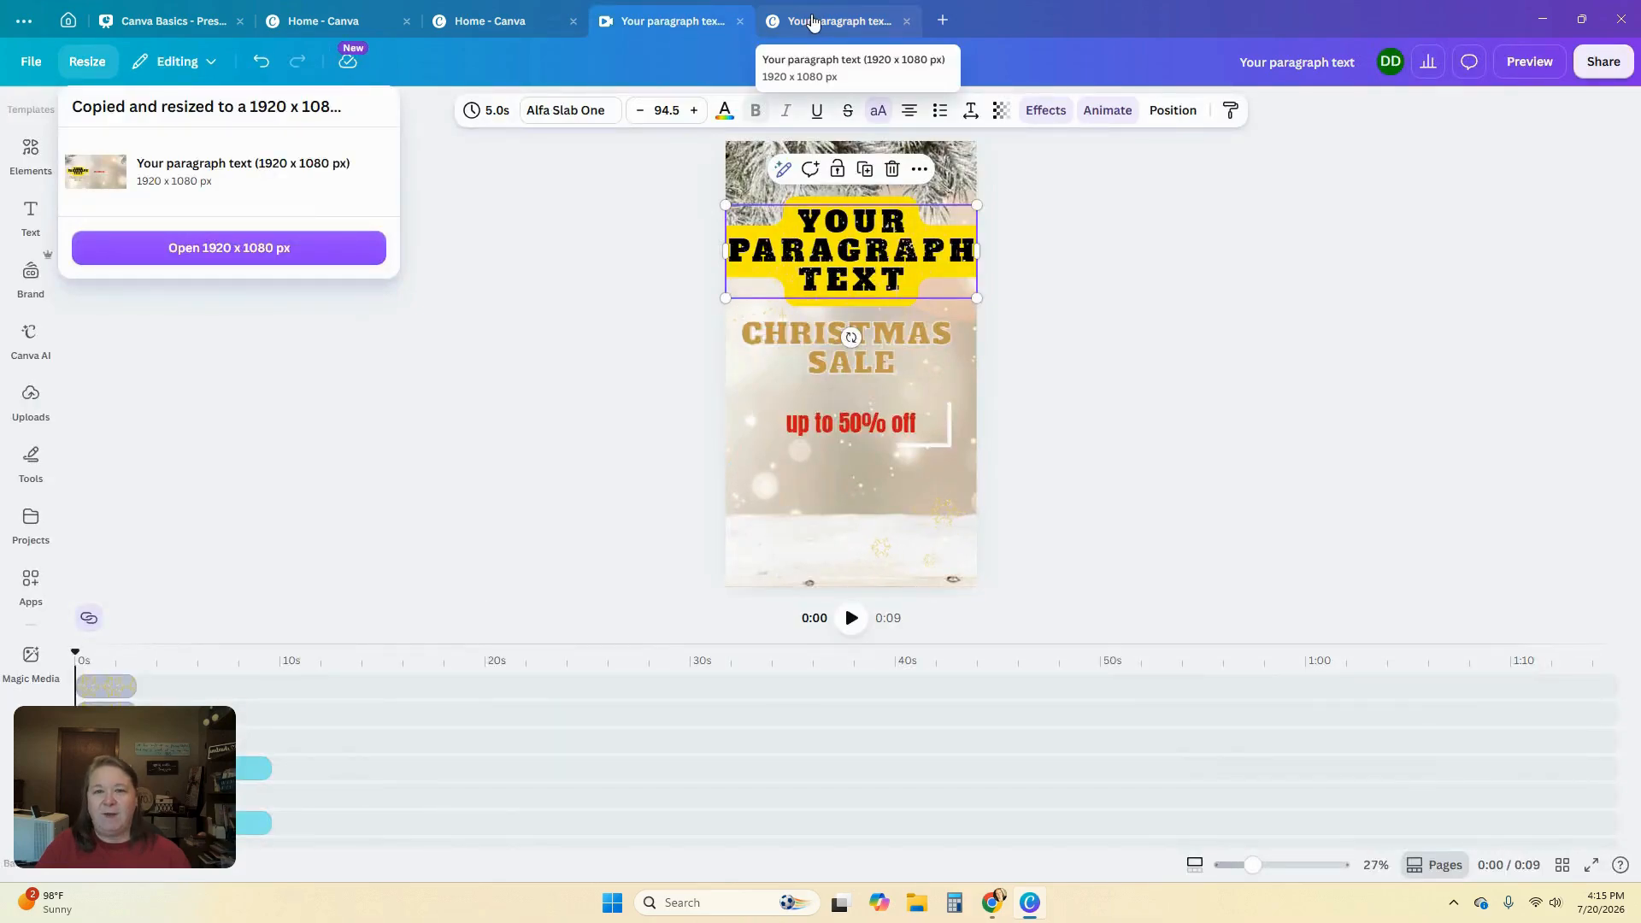
click(838, 24)
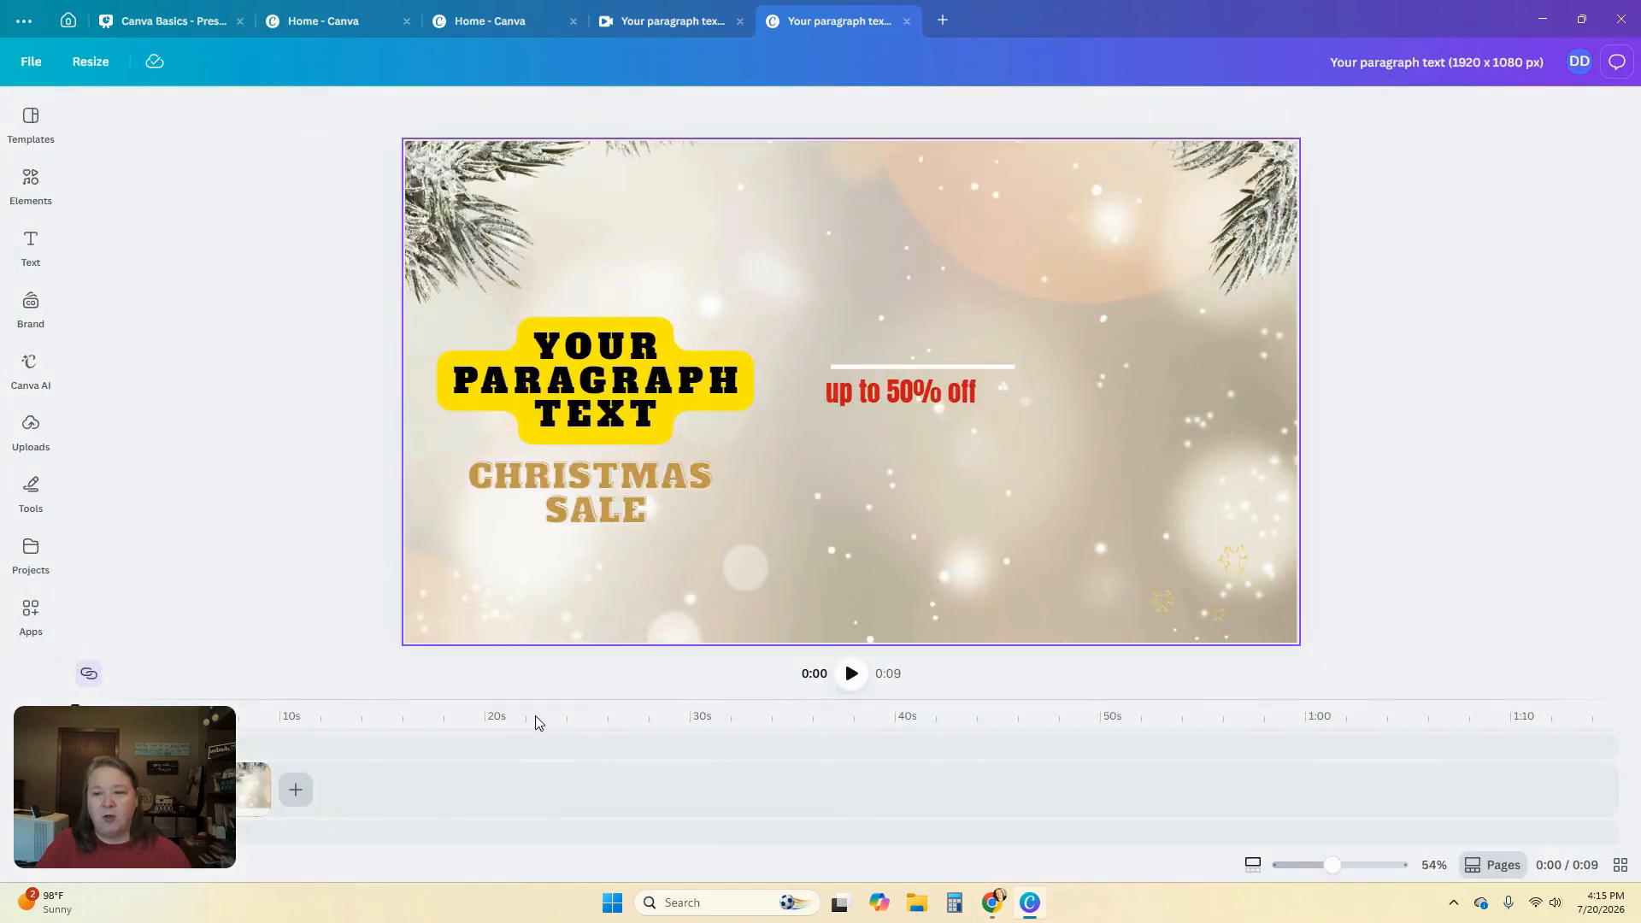
Rearrange the heading, CHRISTMAS SALE text and discount box into a centered stacked layout
click(900, 263)
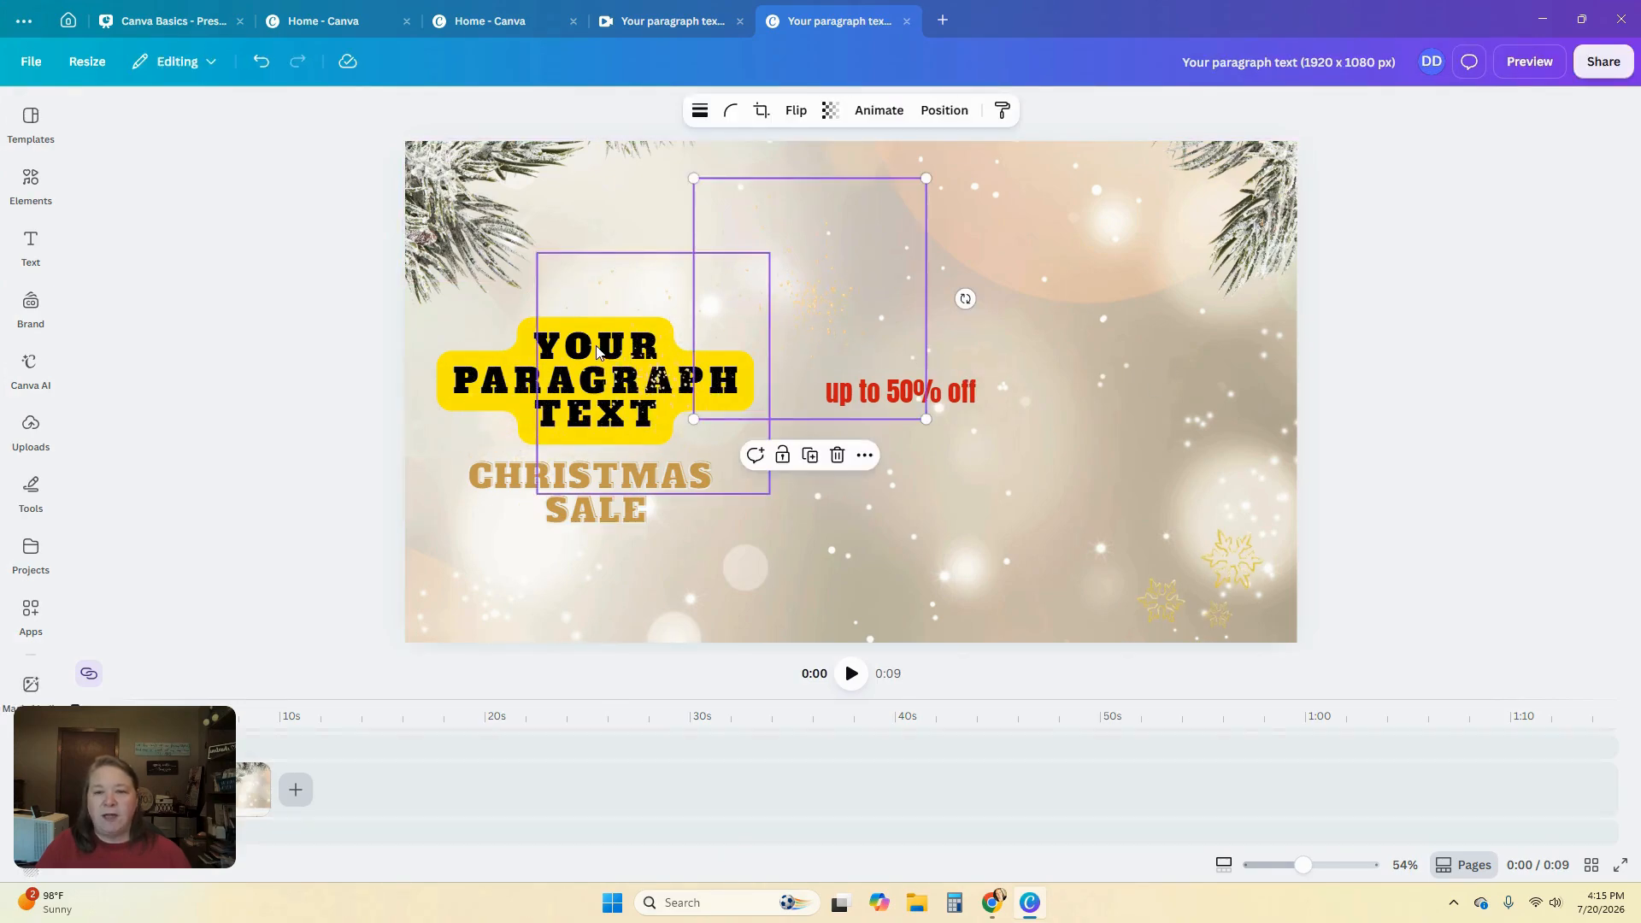
click(592, 438)
drag(591, 438, 813, 295)
drag(601, 511, 832, 388)
drag(972, 396, 915, 515)
drag(995, 414, 937, 529)
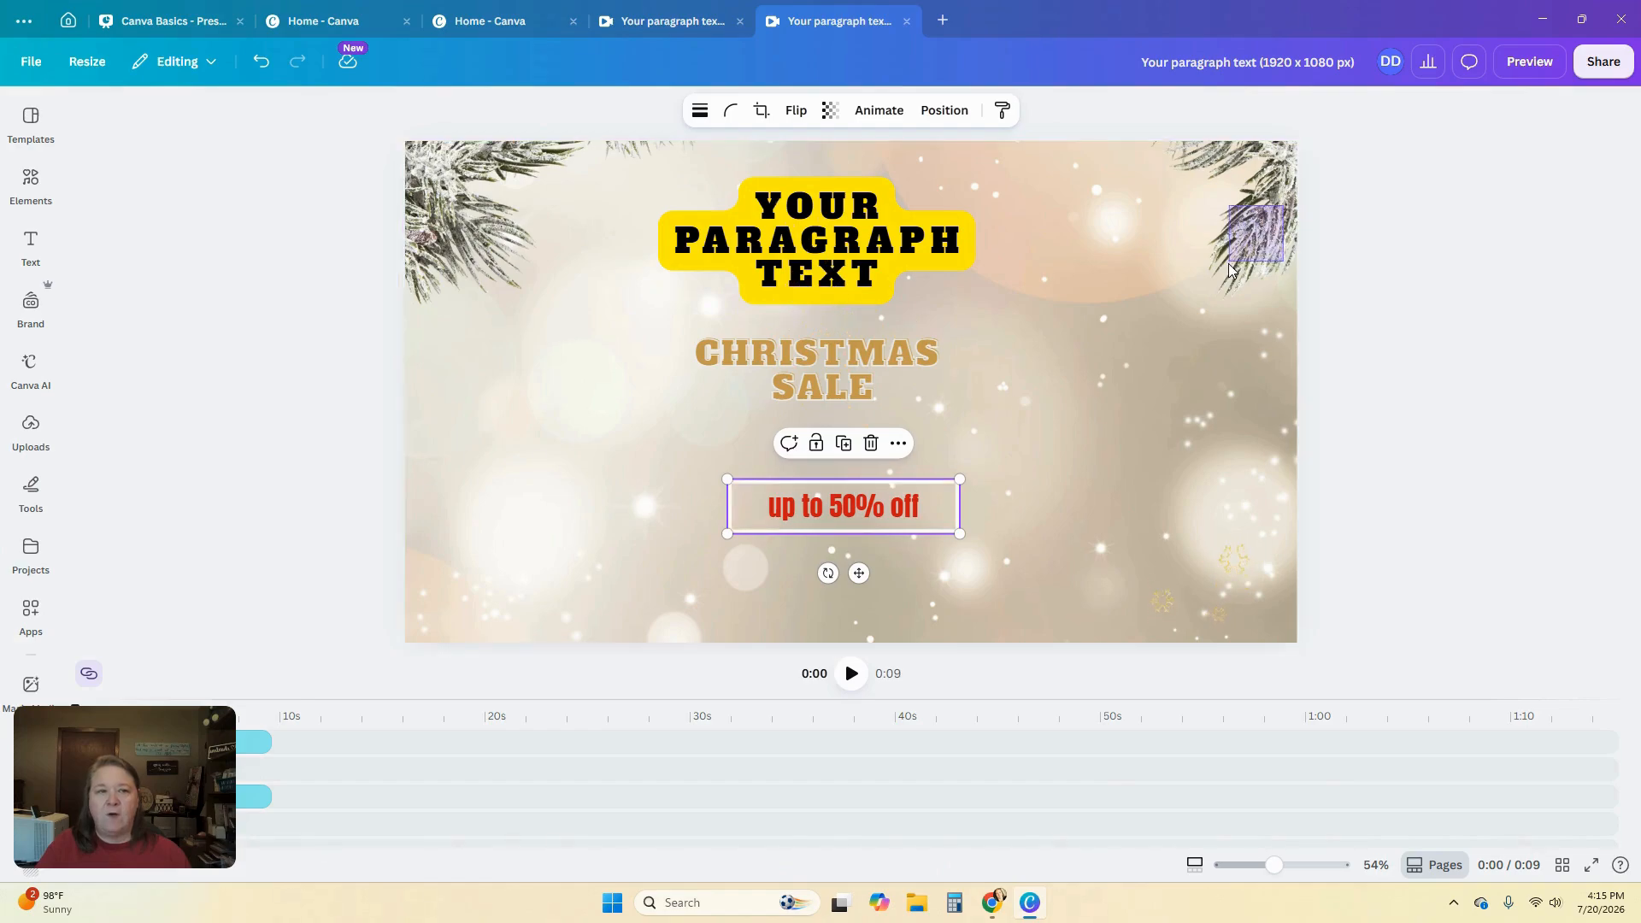
click(1243, 162)
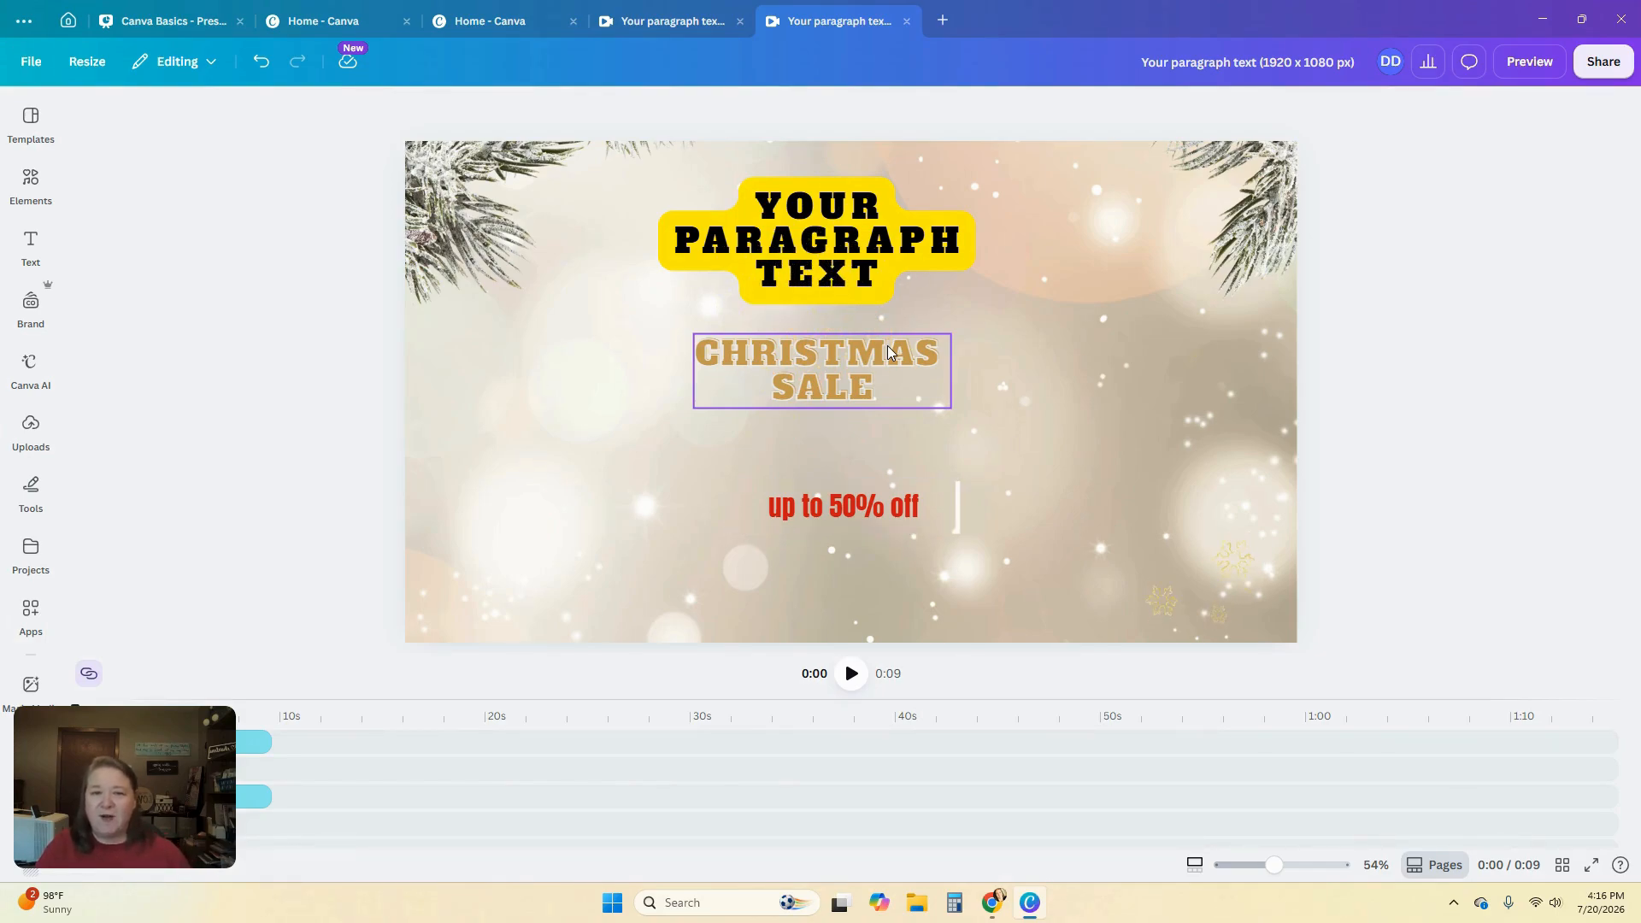
click(187, 75)
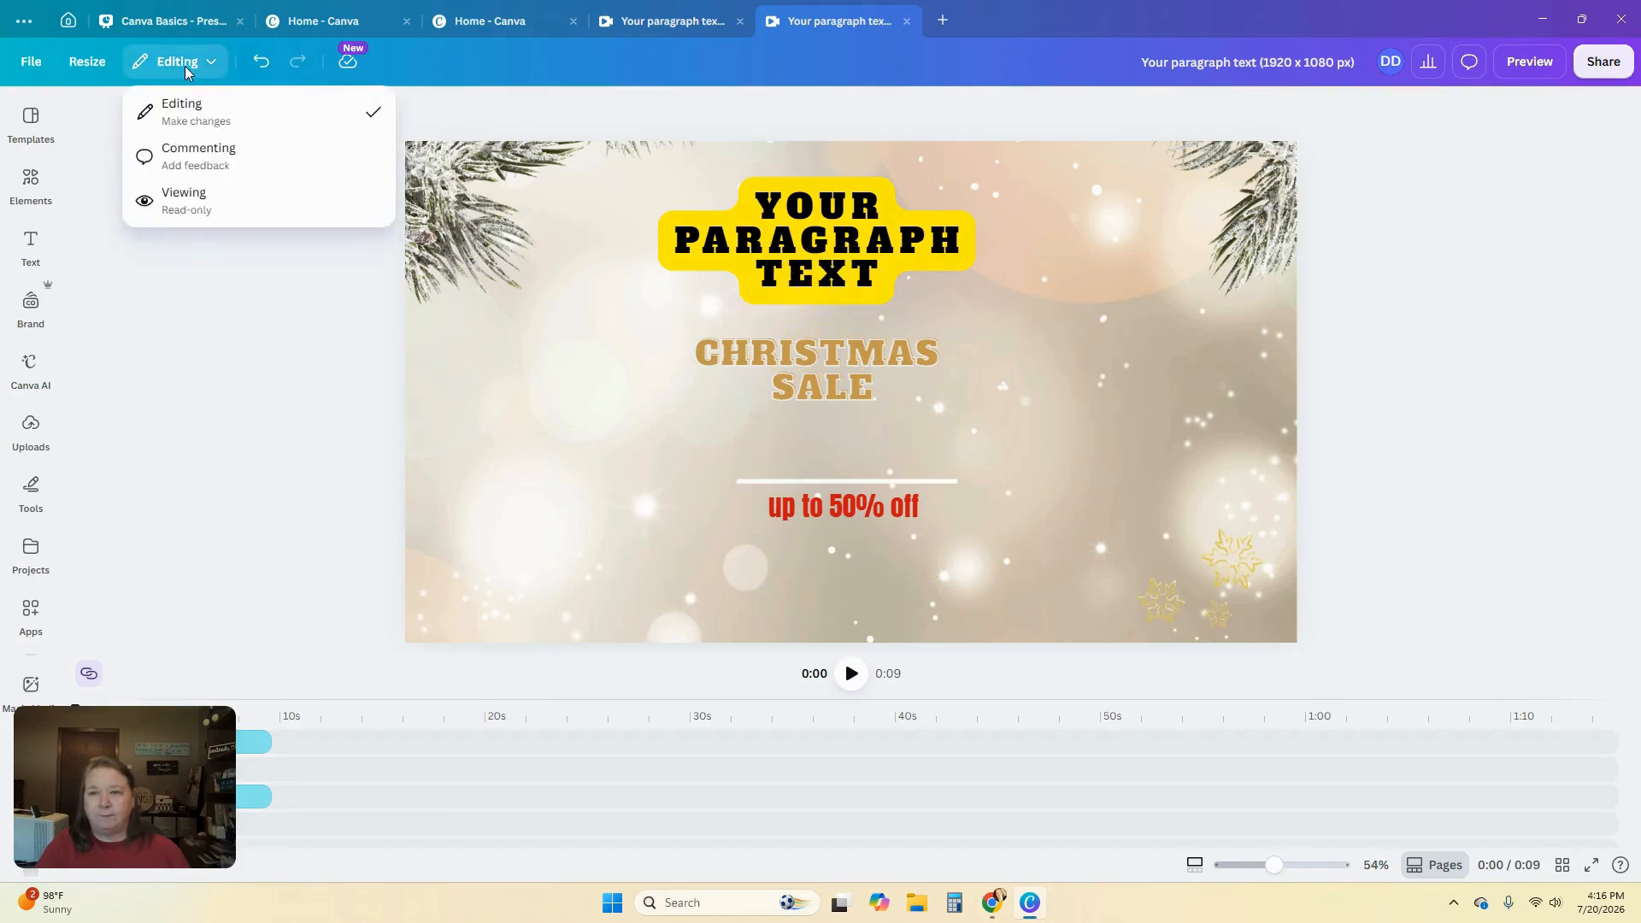
click(935, 366)
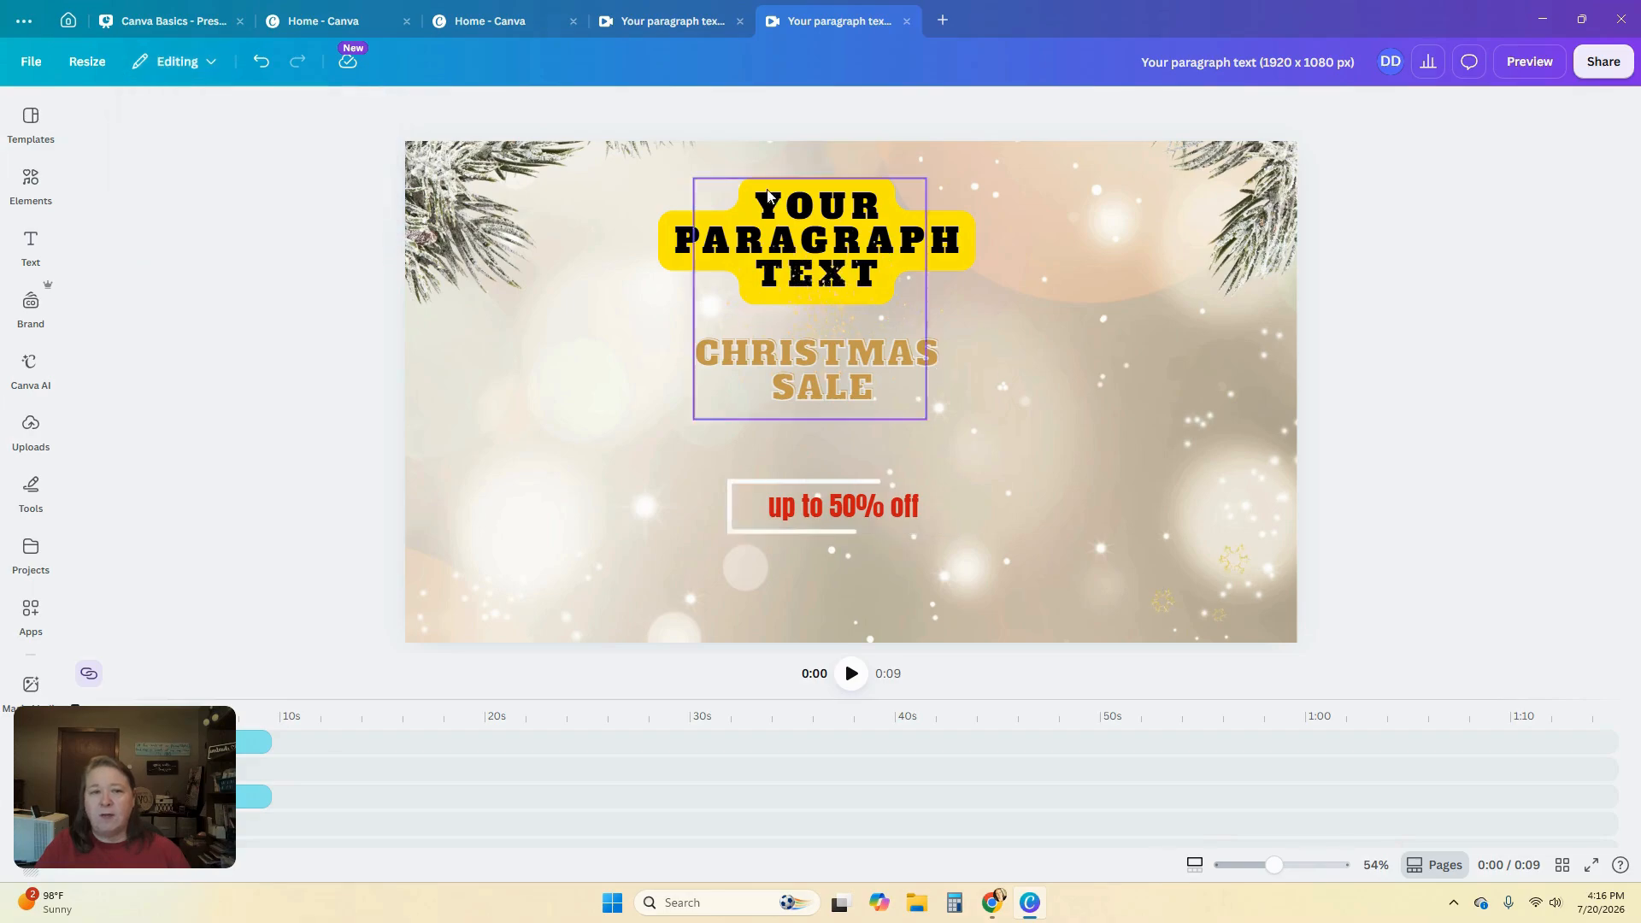
Undo the layout moves on the resized design
click(262, 73)
click(262, 73)
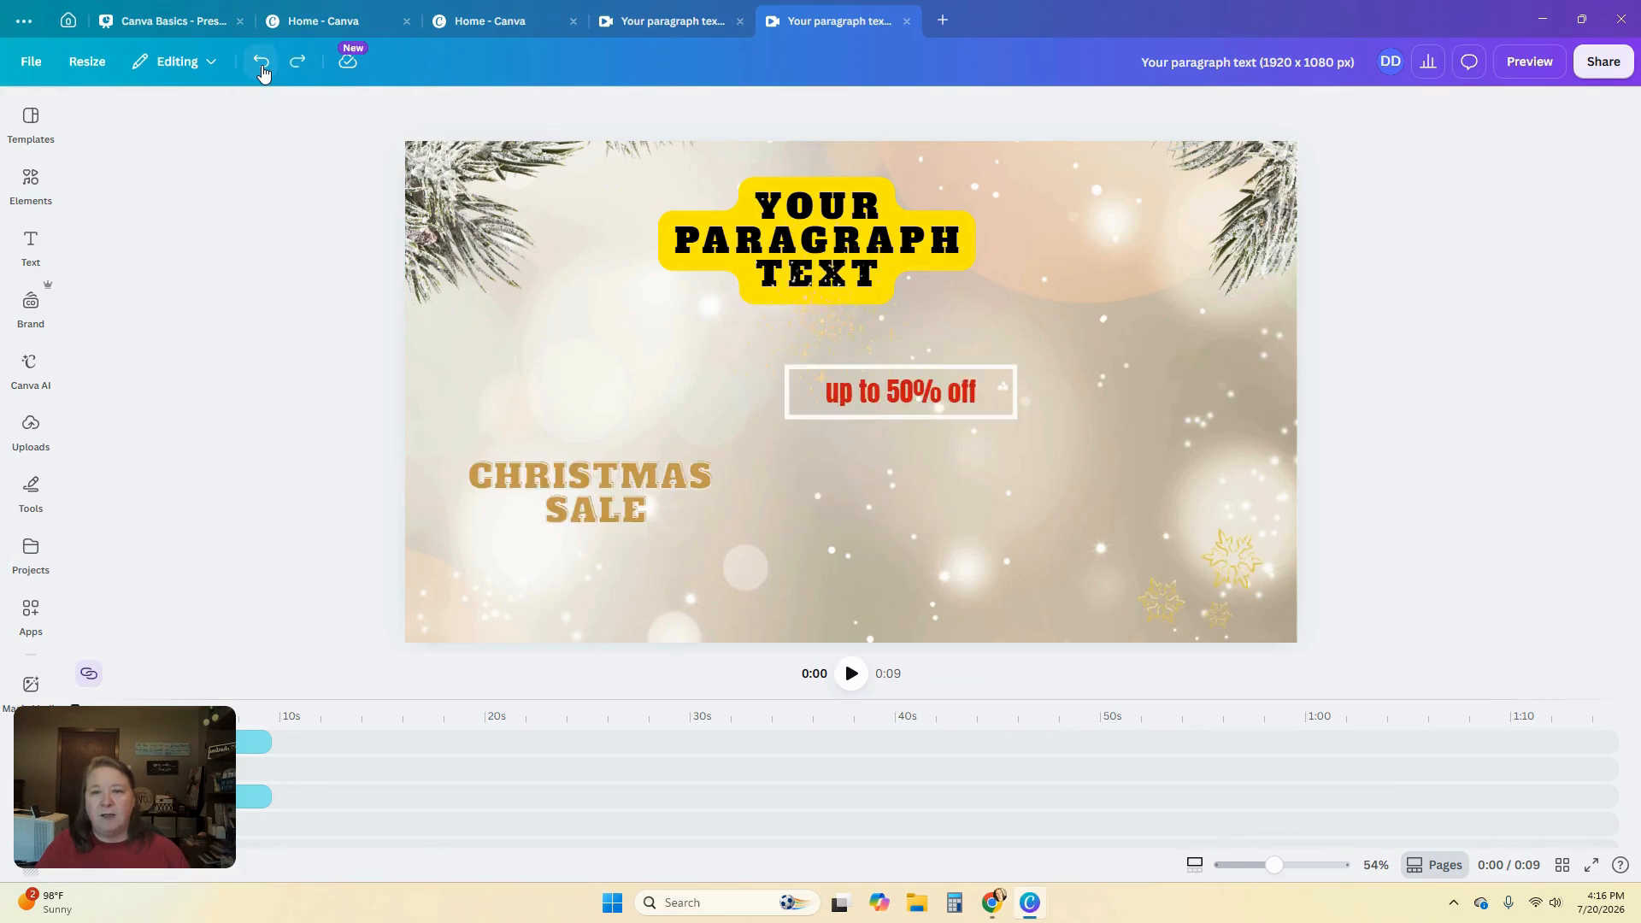
click(262, 72)
click(261, 69)
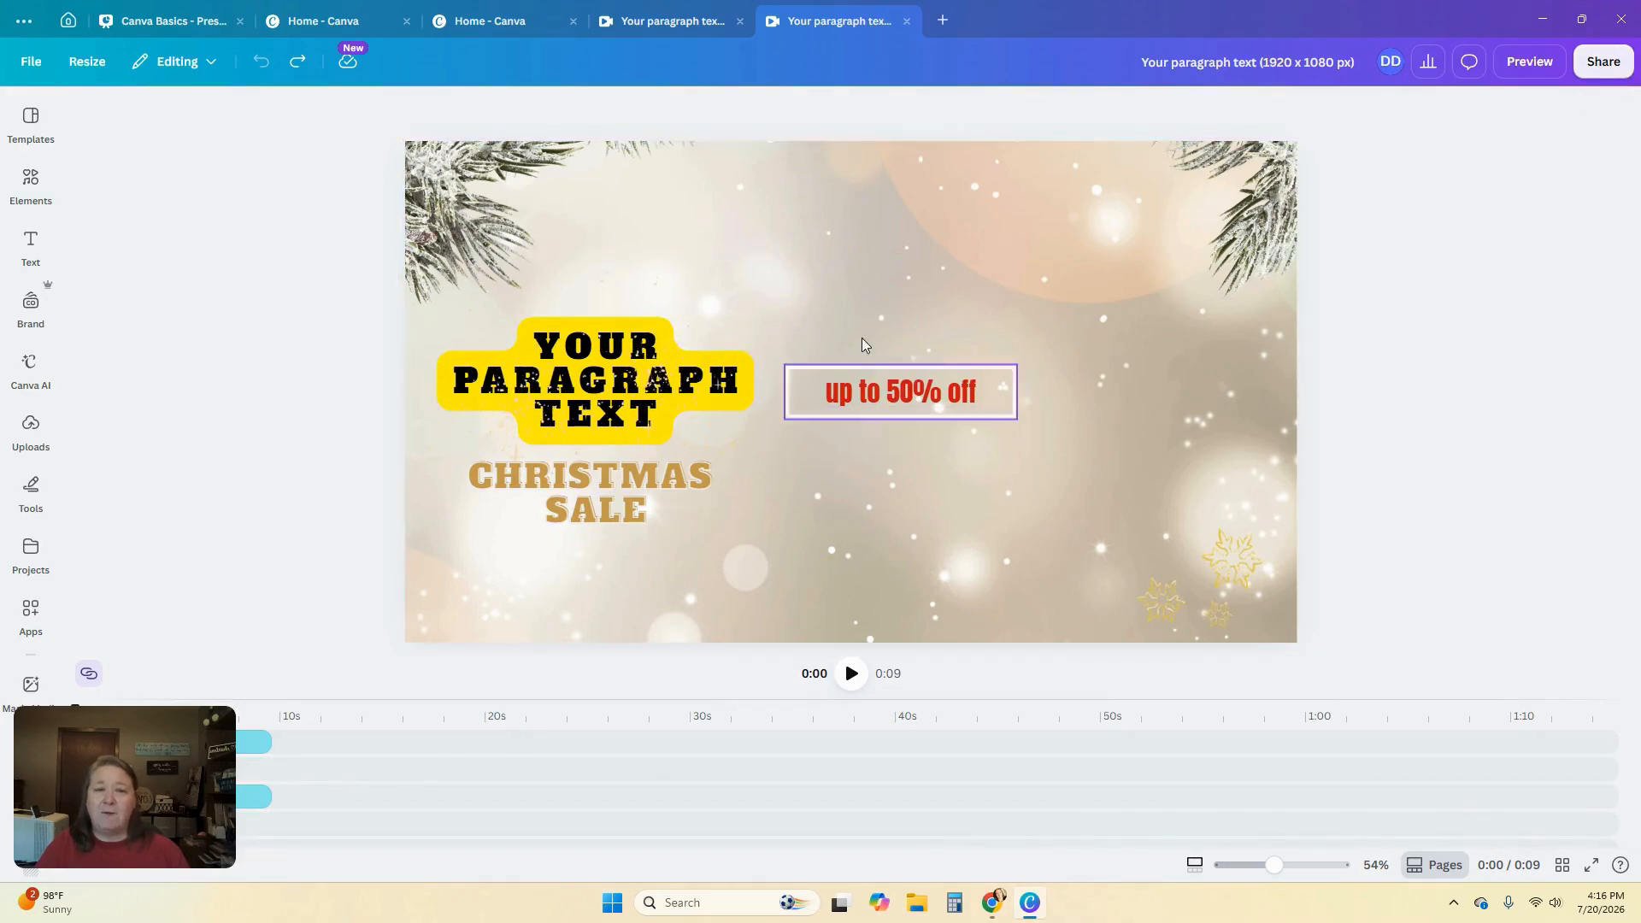
Open the download options for the resized design
click(1595, 74)
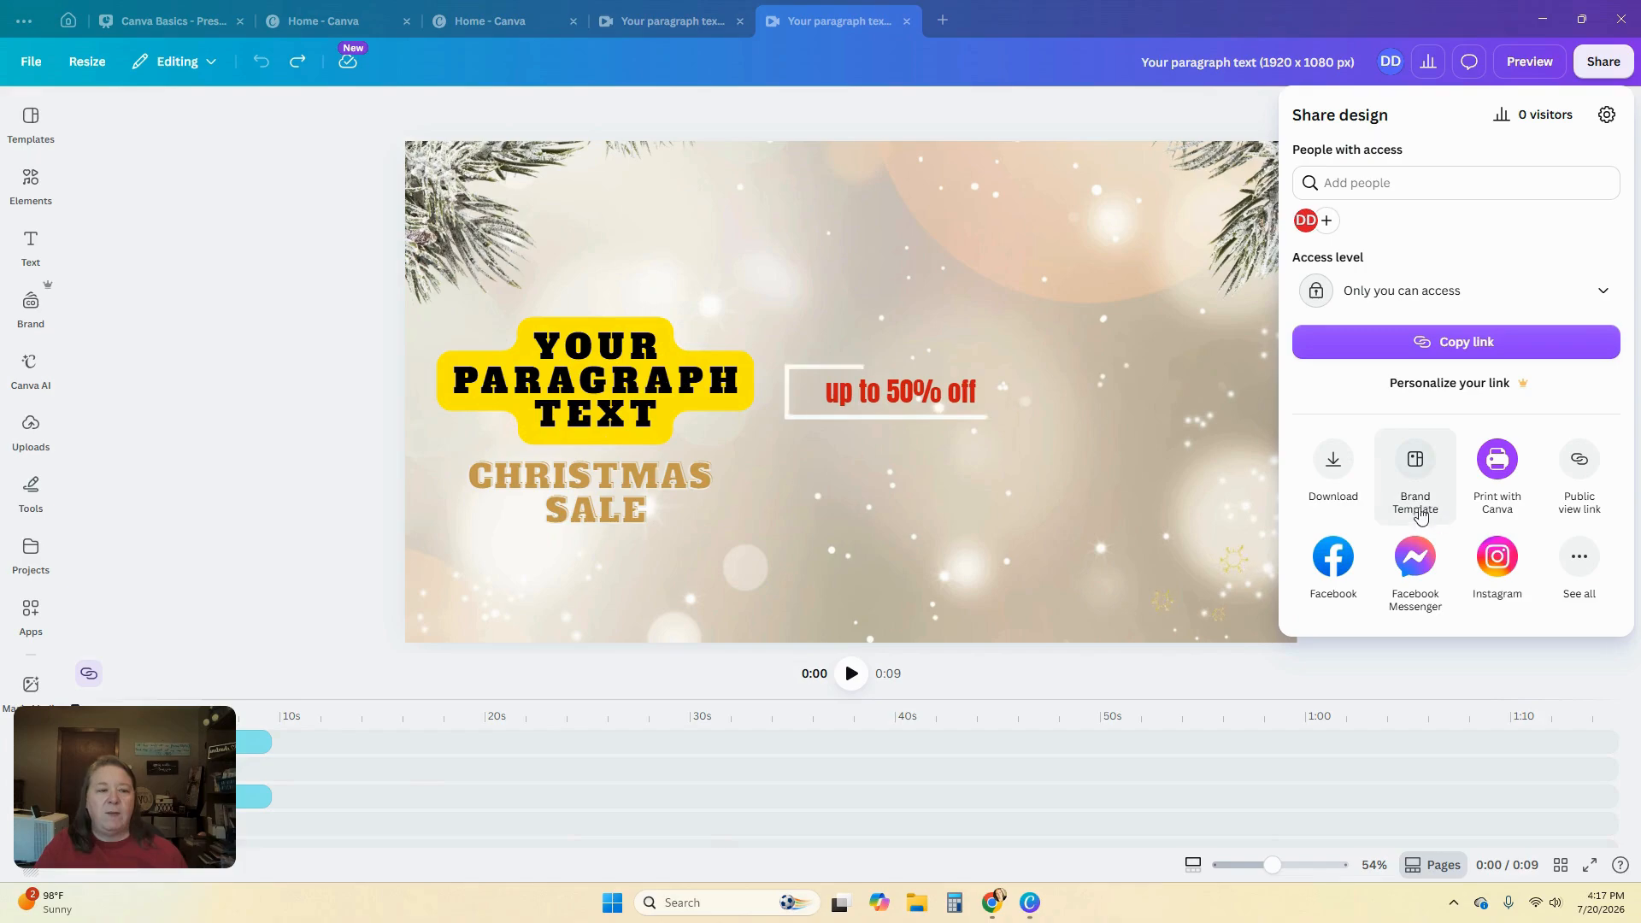
click(1333, 468)
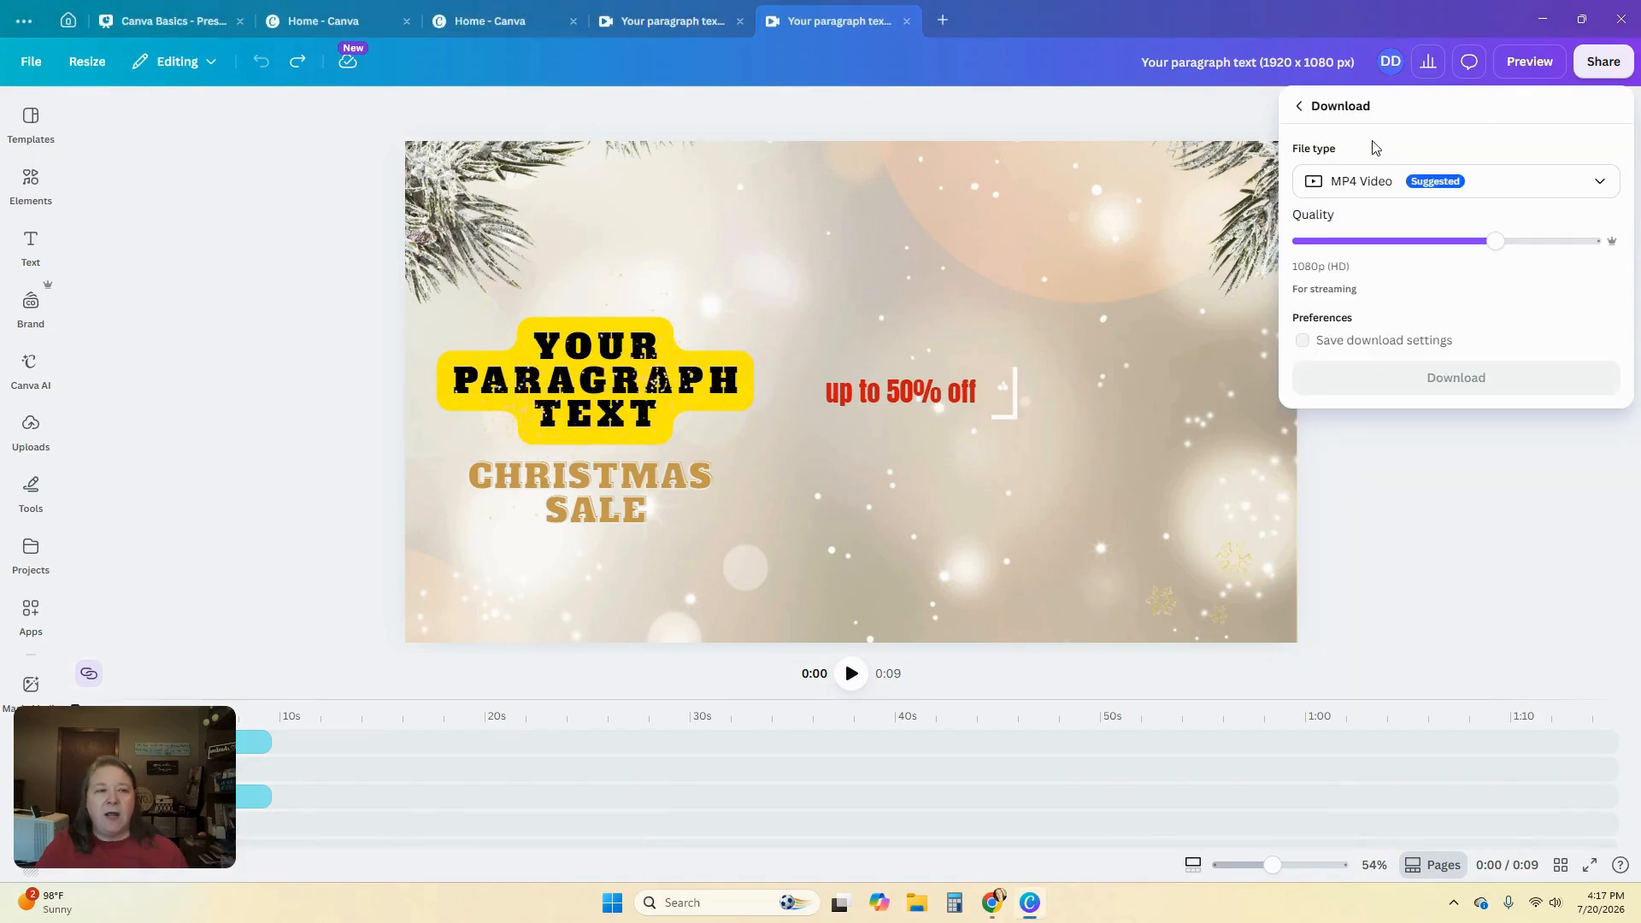